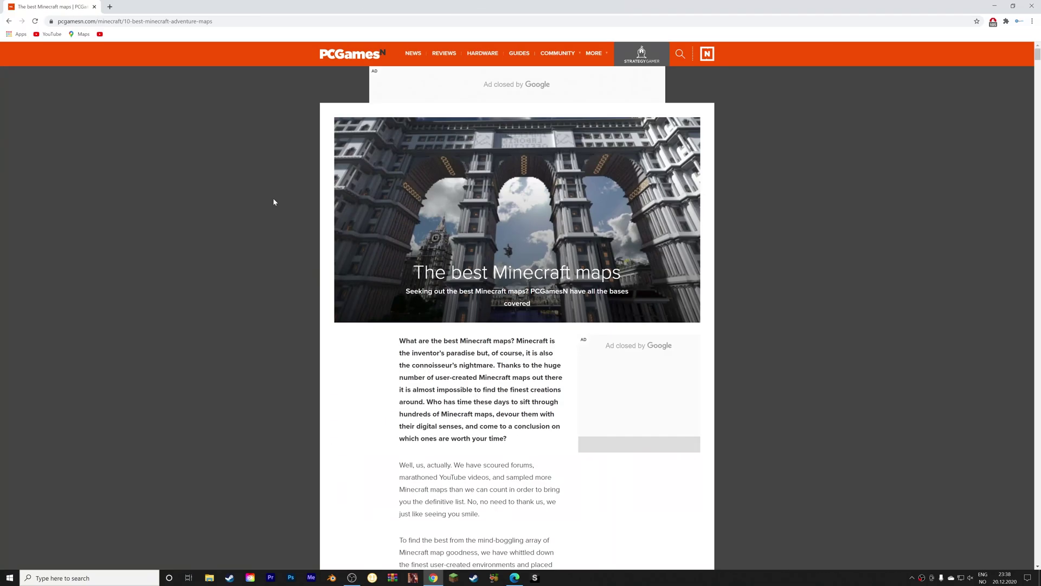
# Step: Find the ATROPOS entry in the best Minecraft maps article by searching the page for 'atro'
pyautogui.scroll(-15, 274, 202)
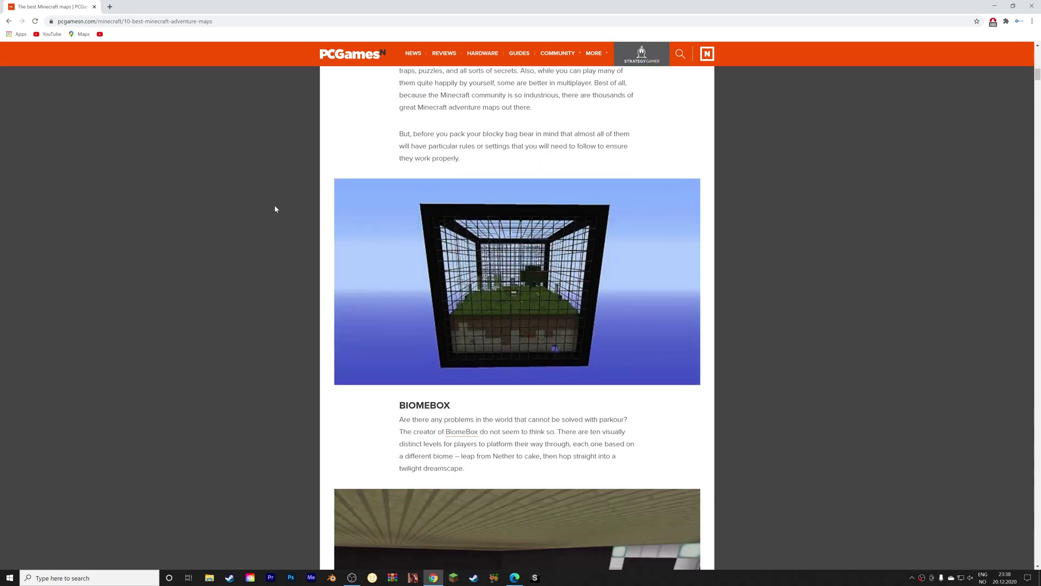
pyautogui.scroll(-20, 275, 210)
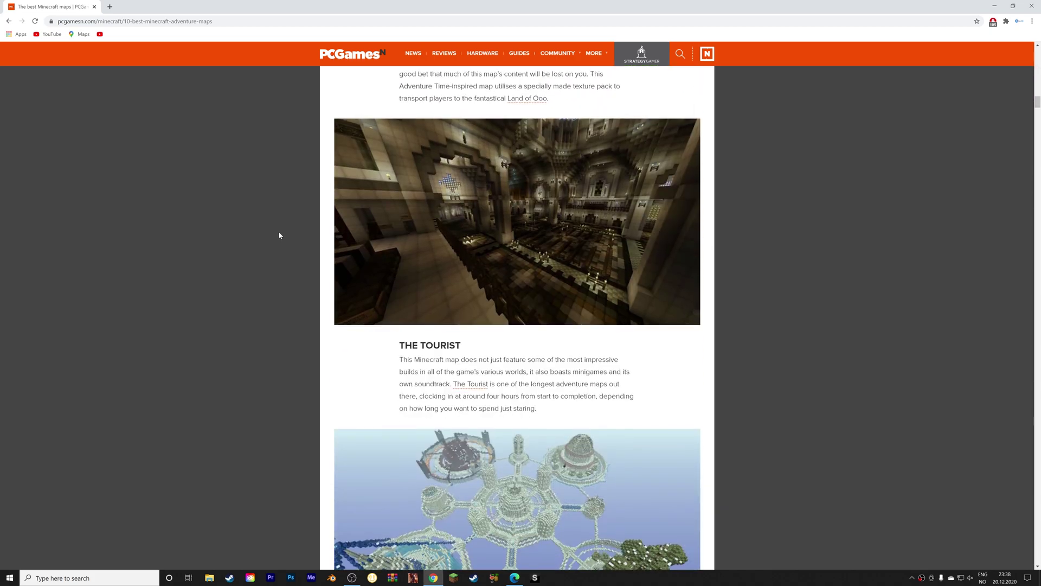
pyautogui.hotkey('ctrl', 'f')
pyautogui.write('at')
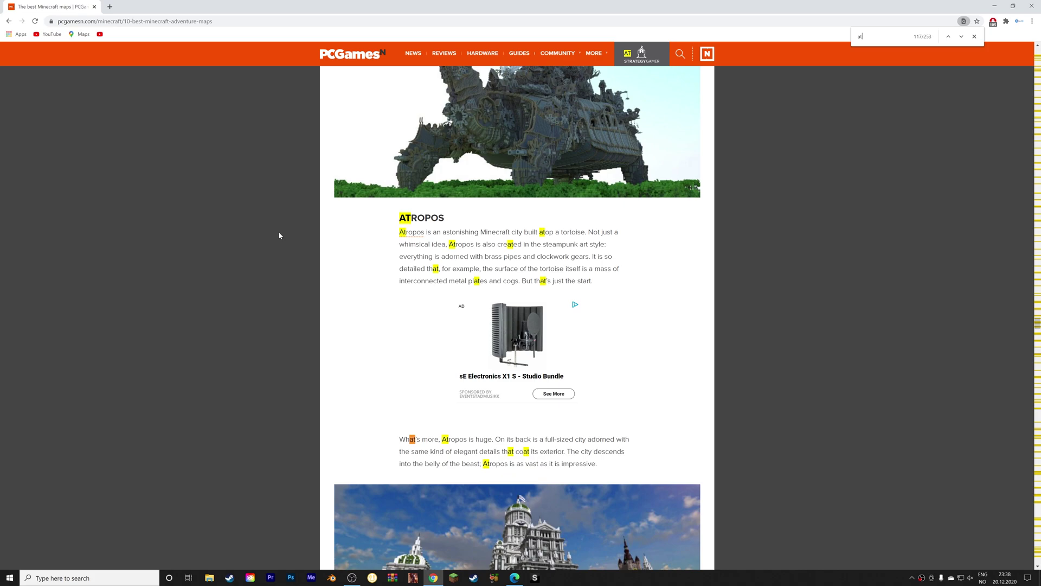
pyautogui.write('ro')
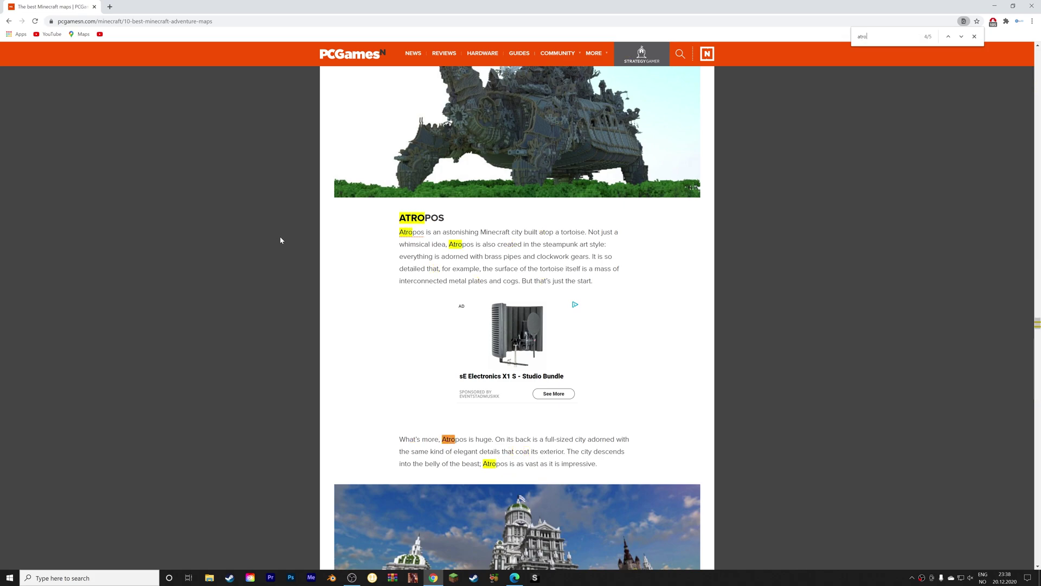
pyautogui.click(974, 36)
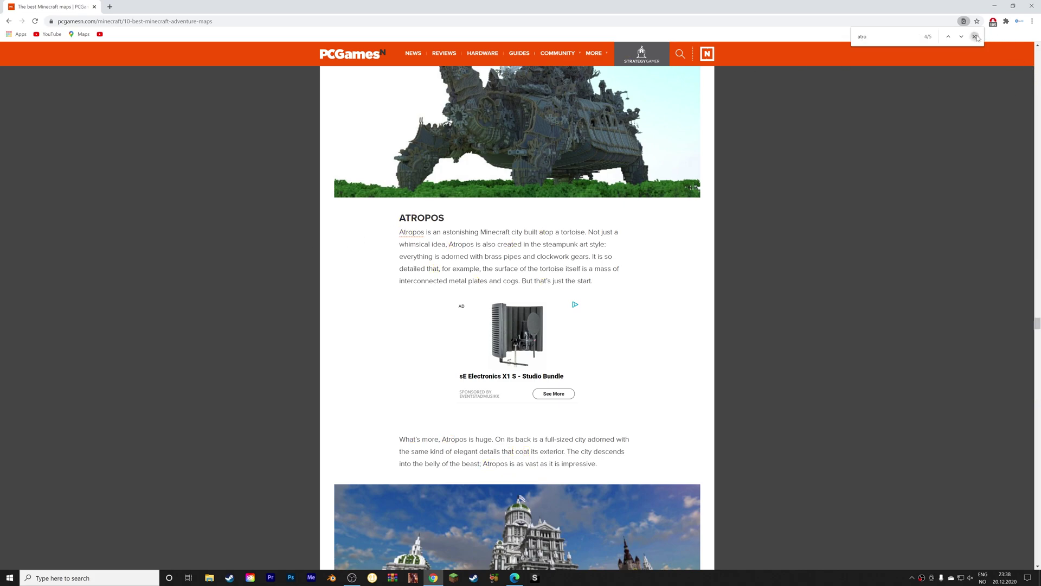
pyautogui.scroll(3, 681, 272)
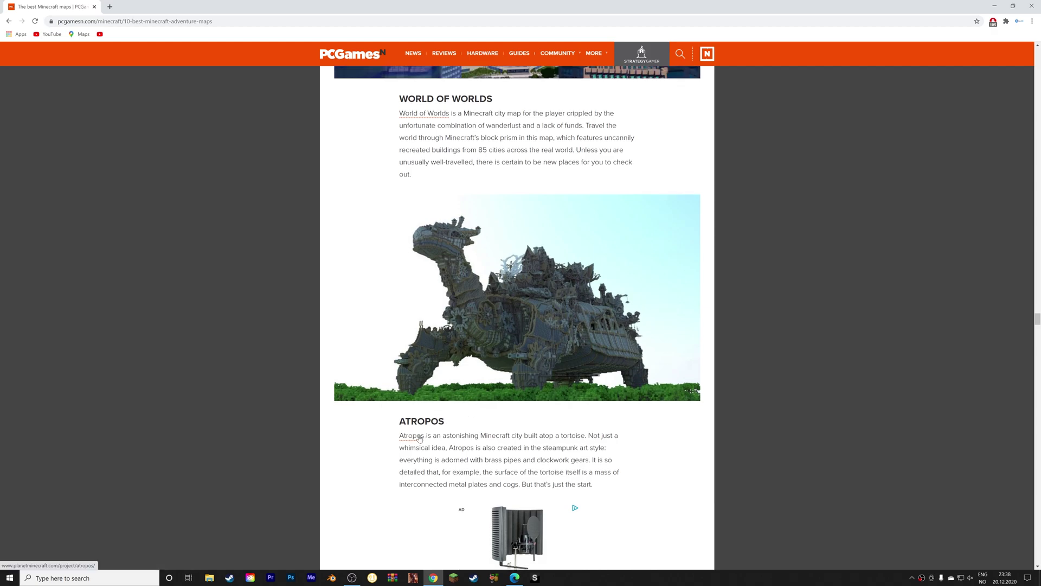
# Step: Open the Atropos 2 Dropbox page and download the whole folder as Atropos 2.zip
pyautogui.click(417, 437)
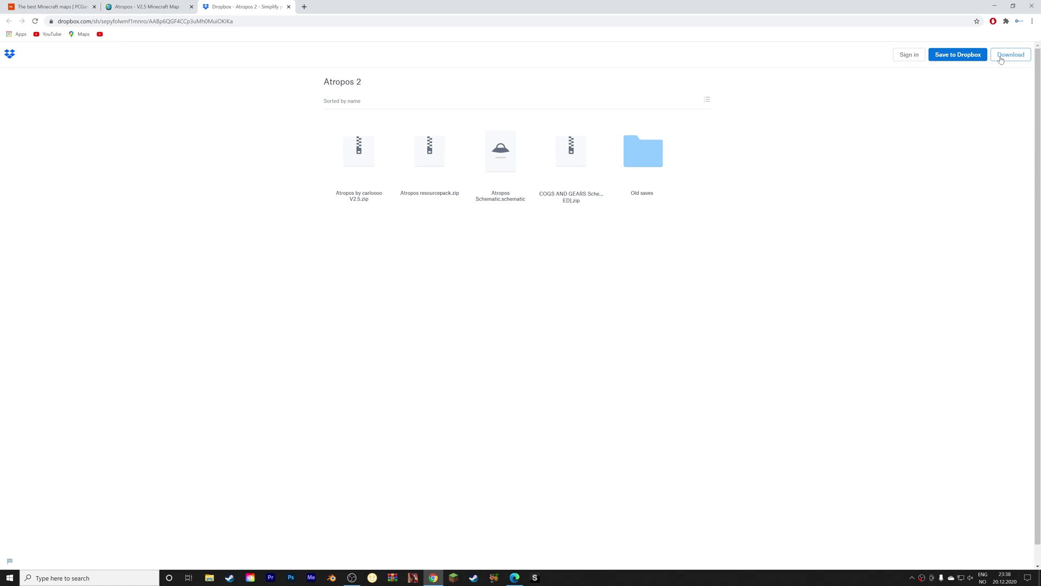
pyautogui.click(1019, 57)
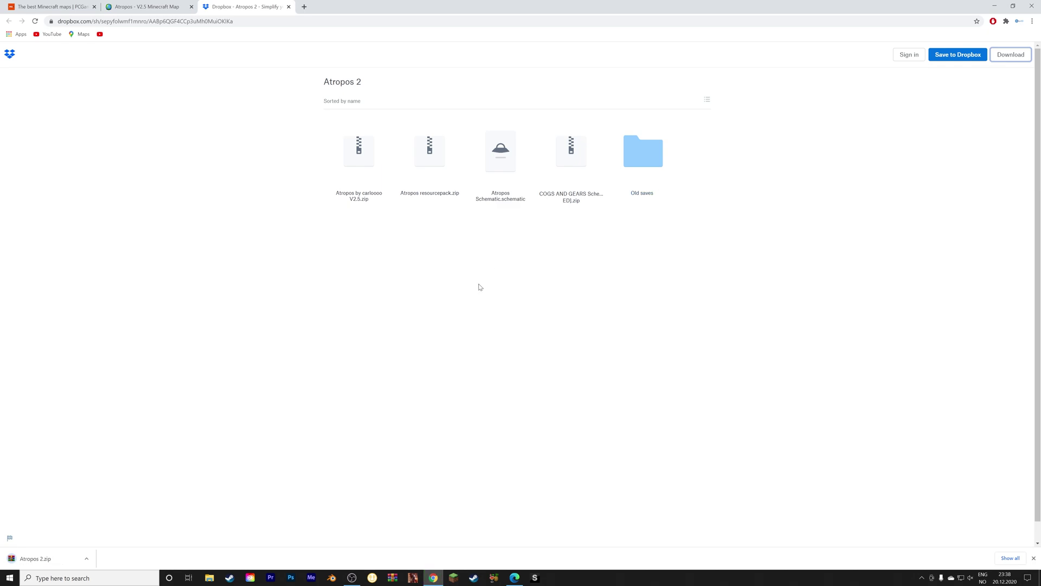
# Step: Extract the downloaded Atropos 2.zip into an Atropos 2 folder
pyautogui.click(89, 561)
pyautogui.click(95, 530)
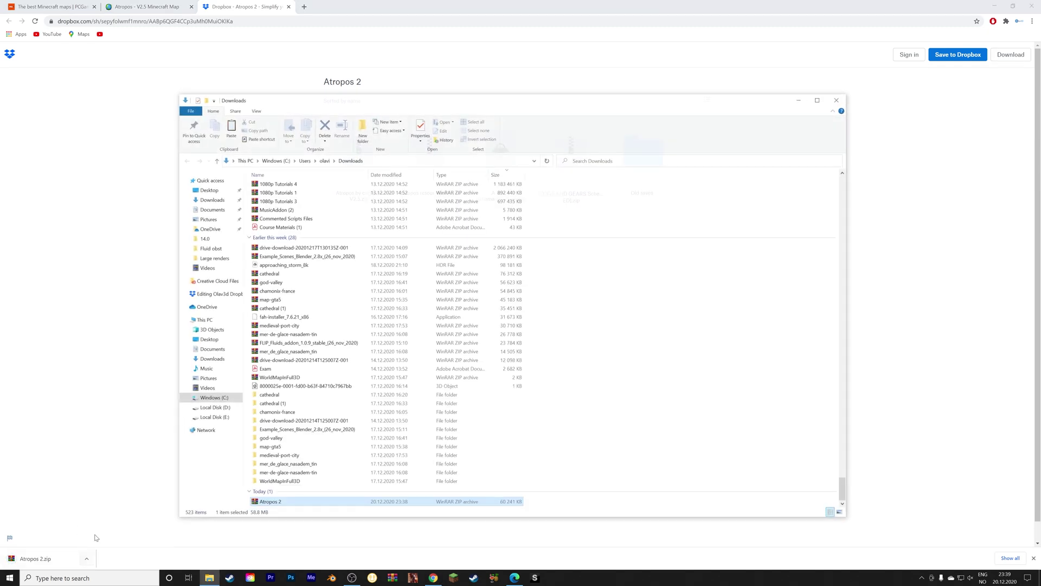
pyautogui.rightClick(284, 504)
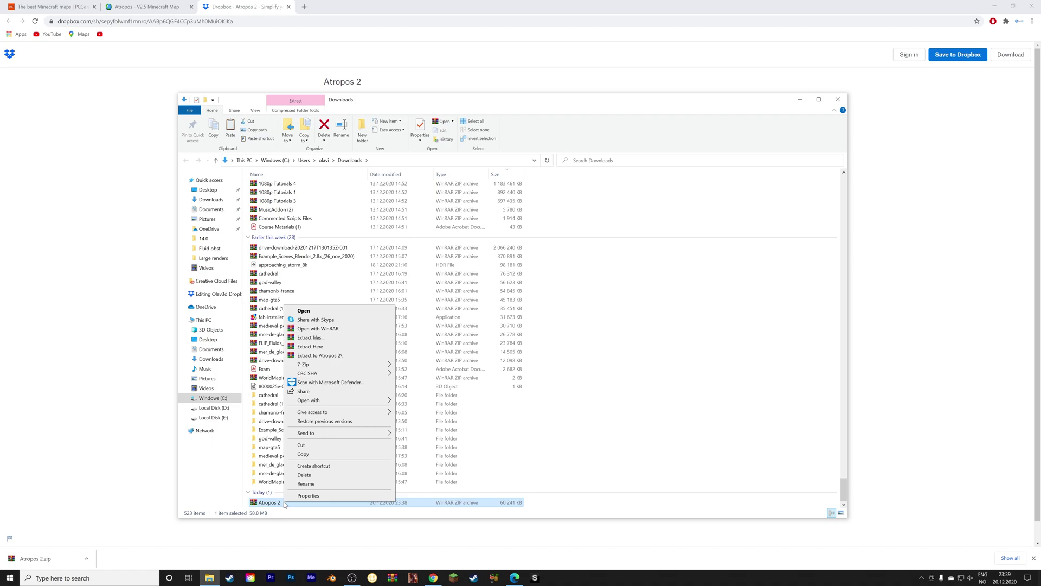
pyautogui.click(329, 356)
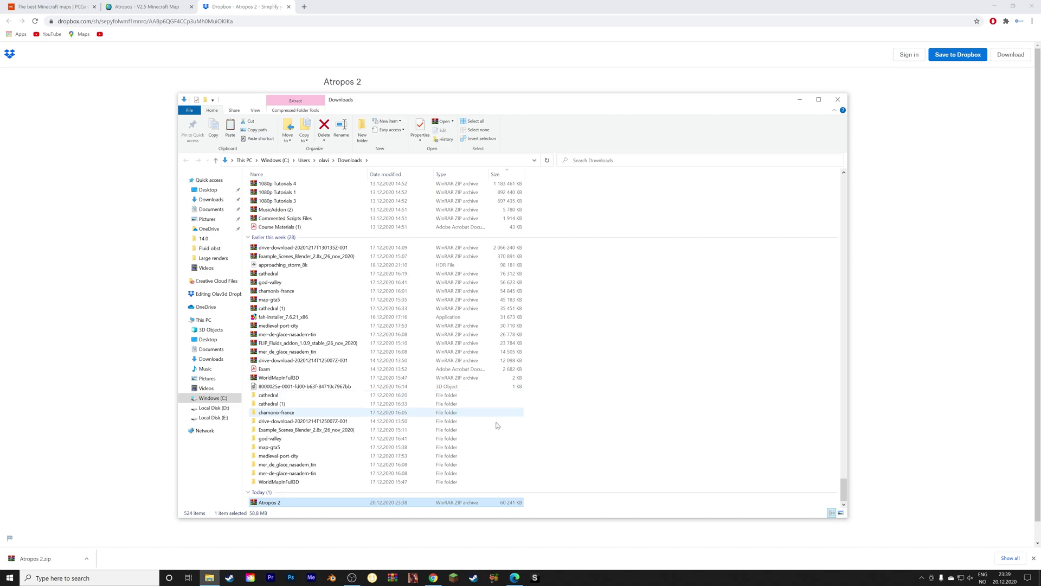
pyautogui.moveTo(844, 489); pyautogui.dragTo(861, 163)
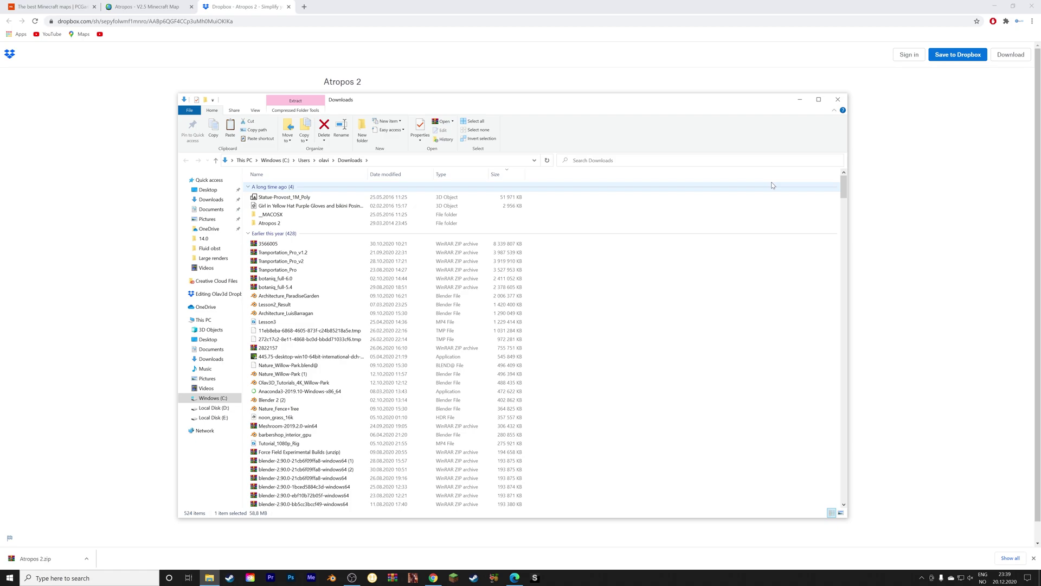
# Step: Extract the Atropos by carloooo V2.5 archive into its own folder and open it
pyautogui.doubleClick(360, 224)
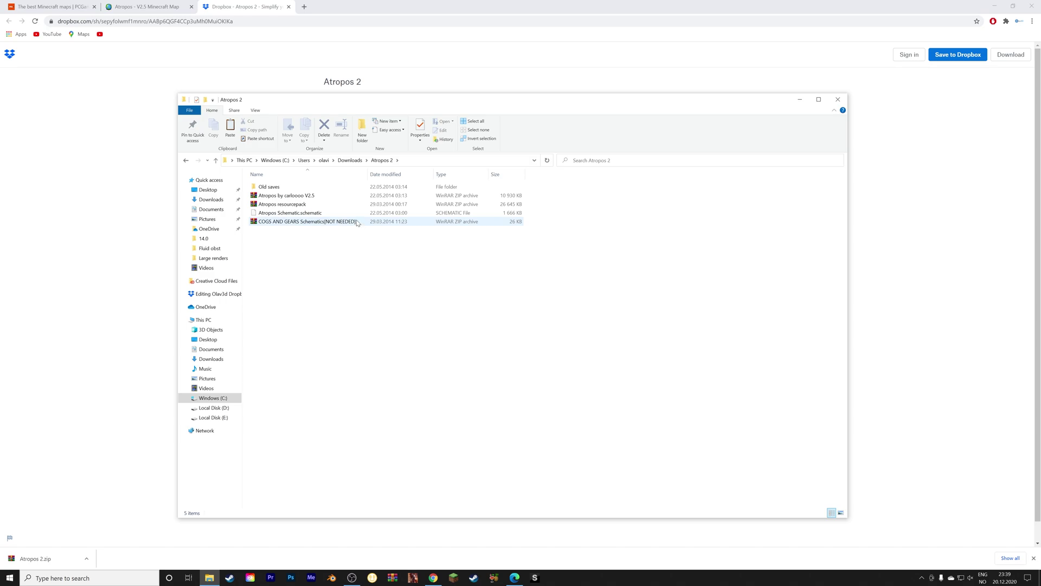
pyautogui.rightClick(343, 201)
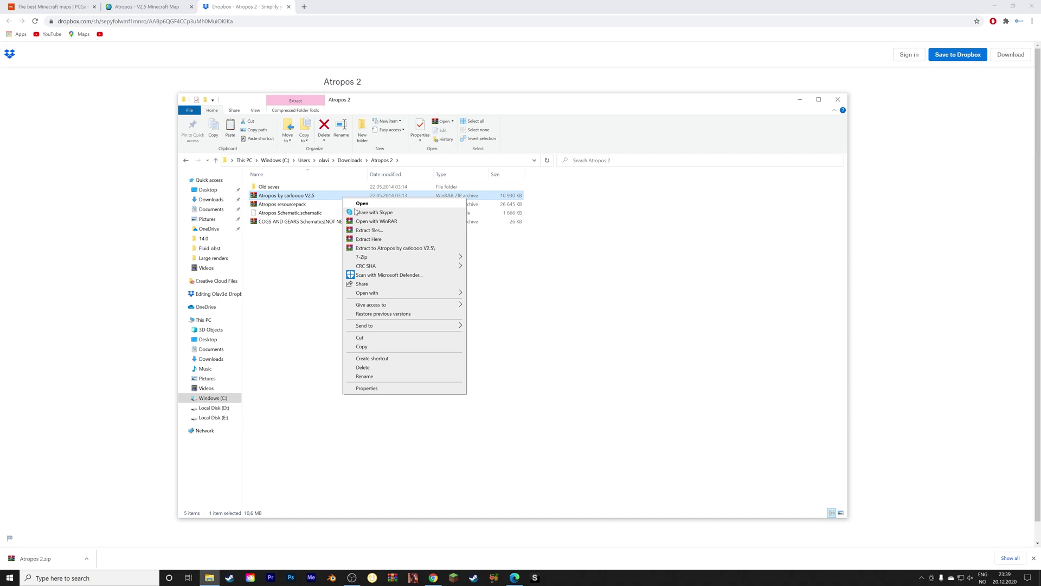
pyautogui.click(374, 248)
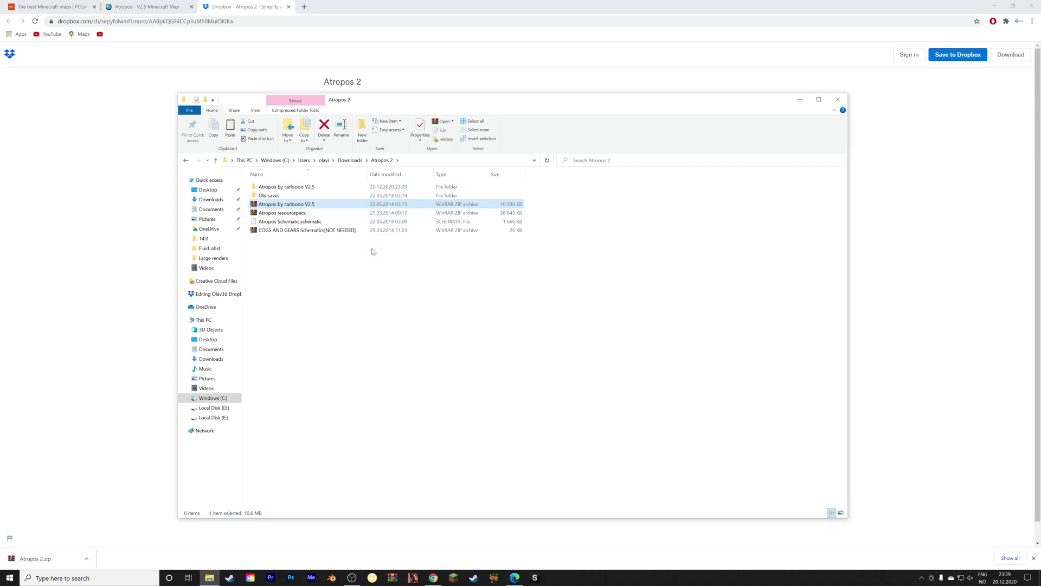
pyautogui.doubleClick(313, 187)
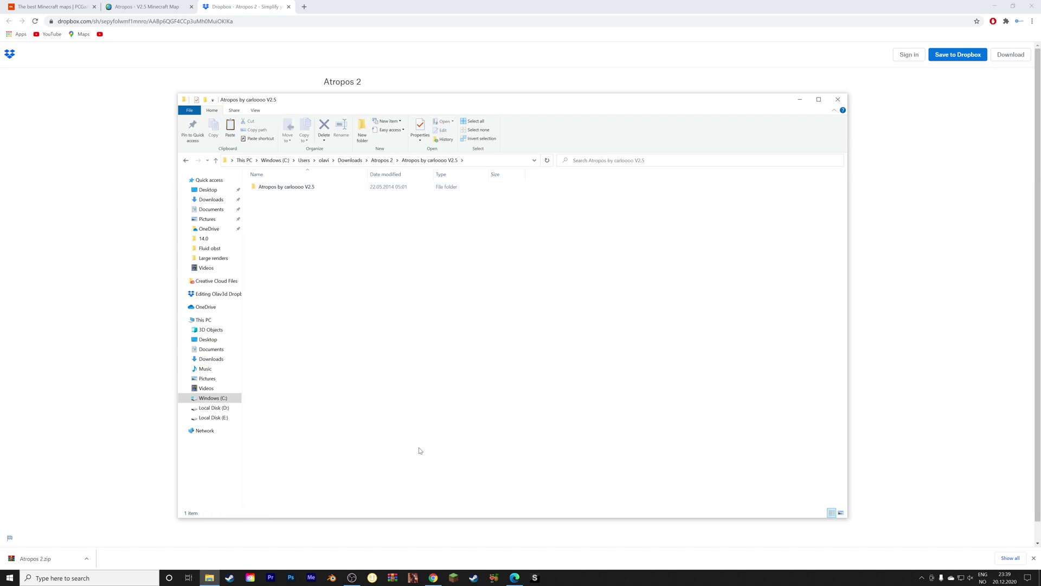
# Step: Start Minecraft from the launcher and go to Options, then Resource Packs
pyautogui.click(453, 577)
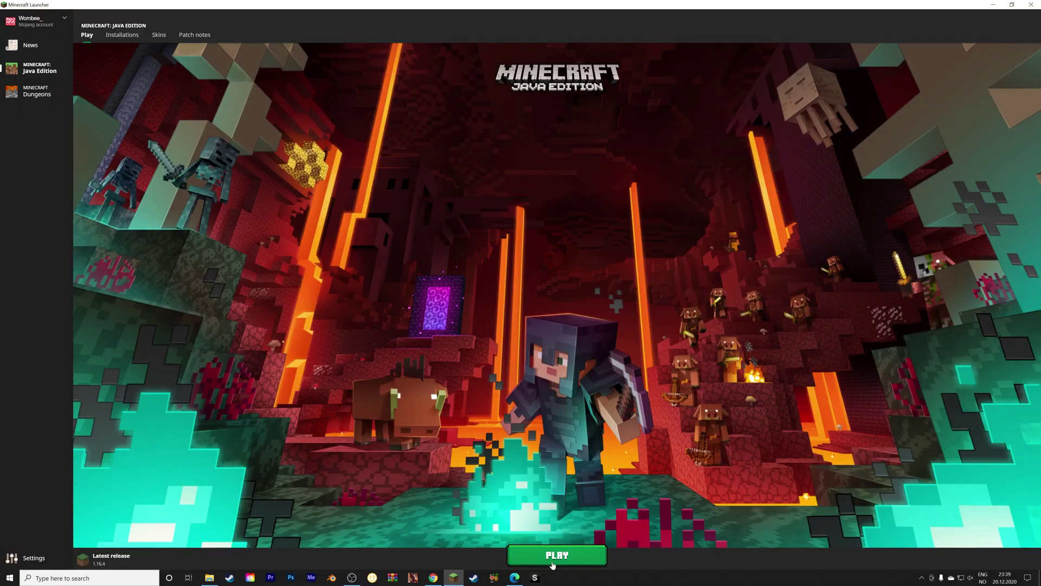
pyautogui.click(551, 559)
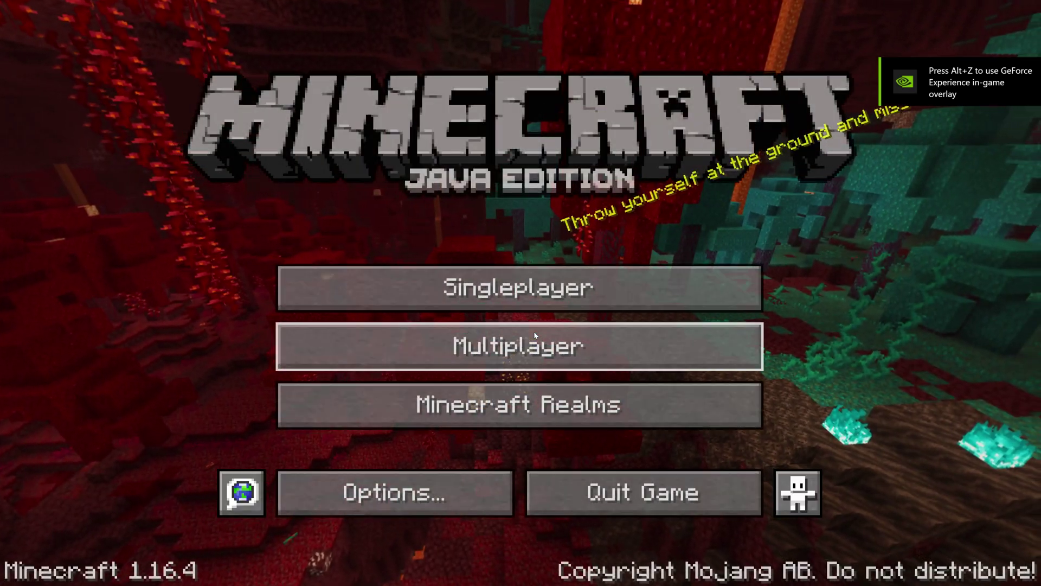
pyautogui.click(472, 488)
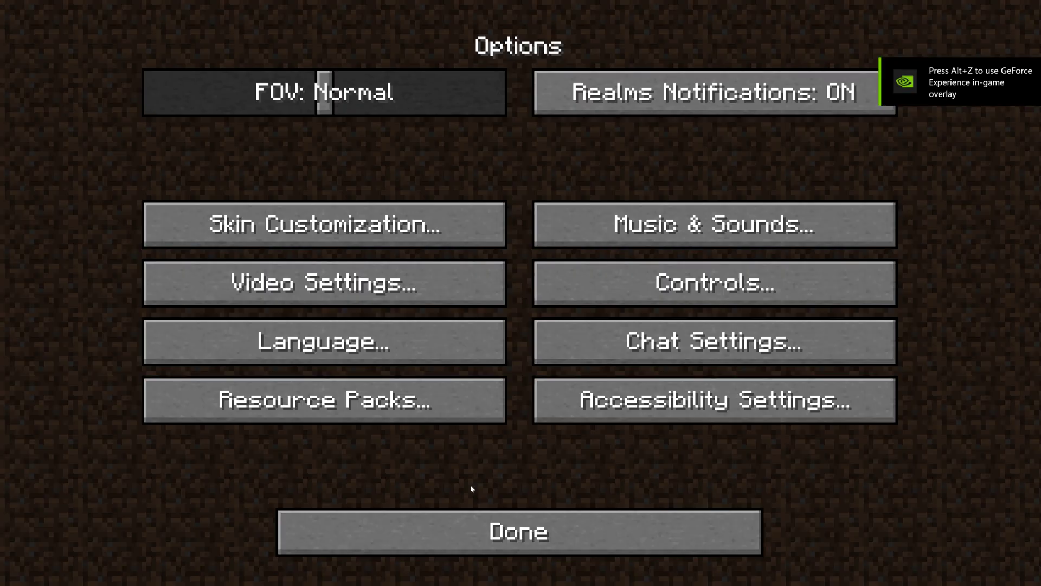
pyautogui.click(425, 408)
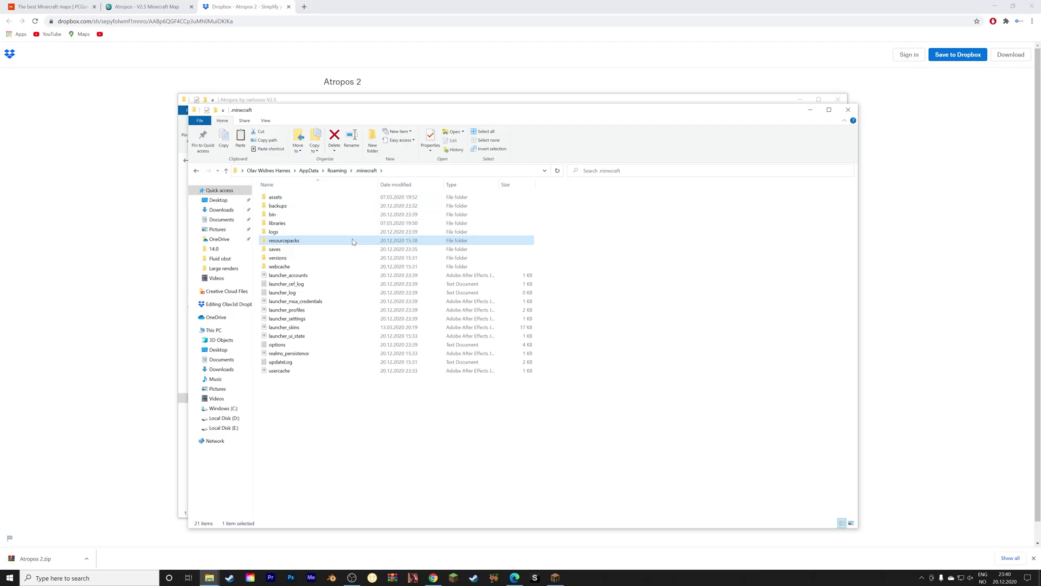
# Step: Copy the Atropos by carloooo V2.5 world folder into .minecraft\saves
pyautogui.doubleClick(344, 250)
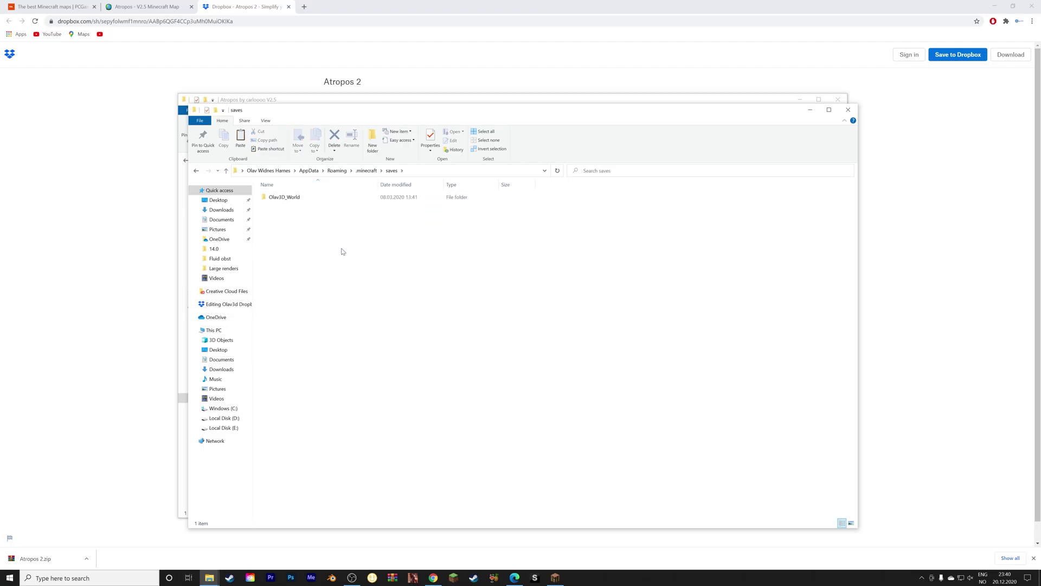
pyautogui.moveTo(356, 125); pyautogui.dragTo(582, 103)
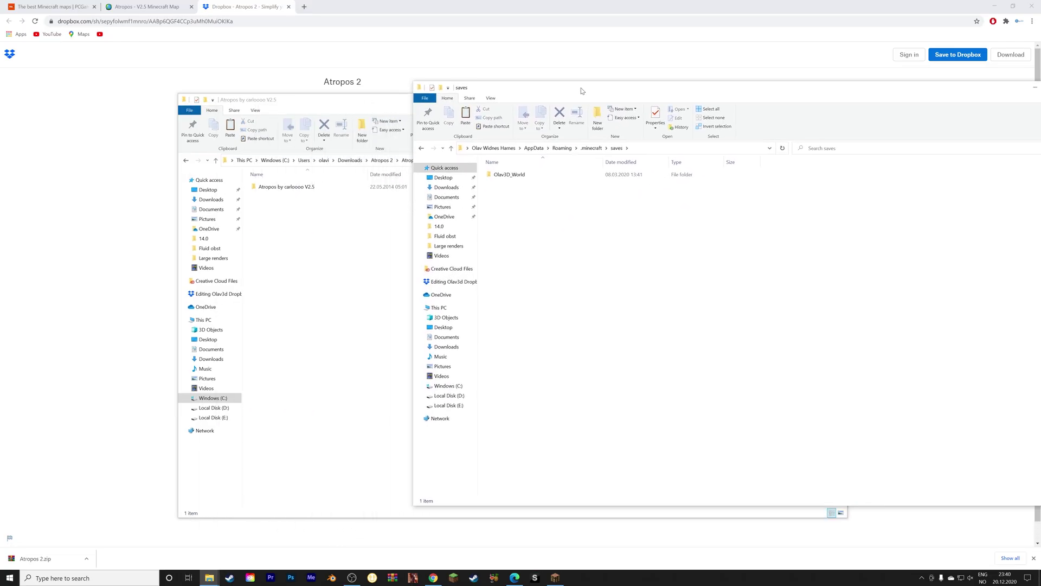
pyautogui.click(349, 189)
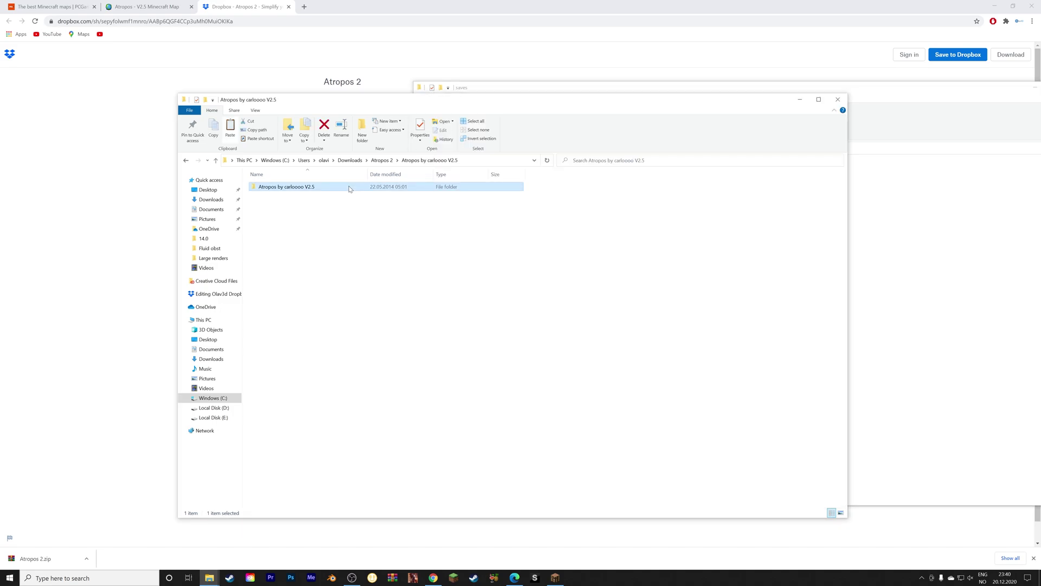
pyautogui.click(929, 275)
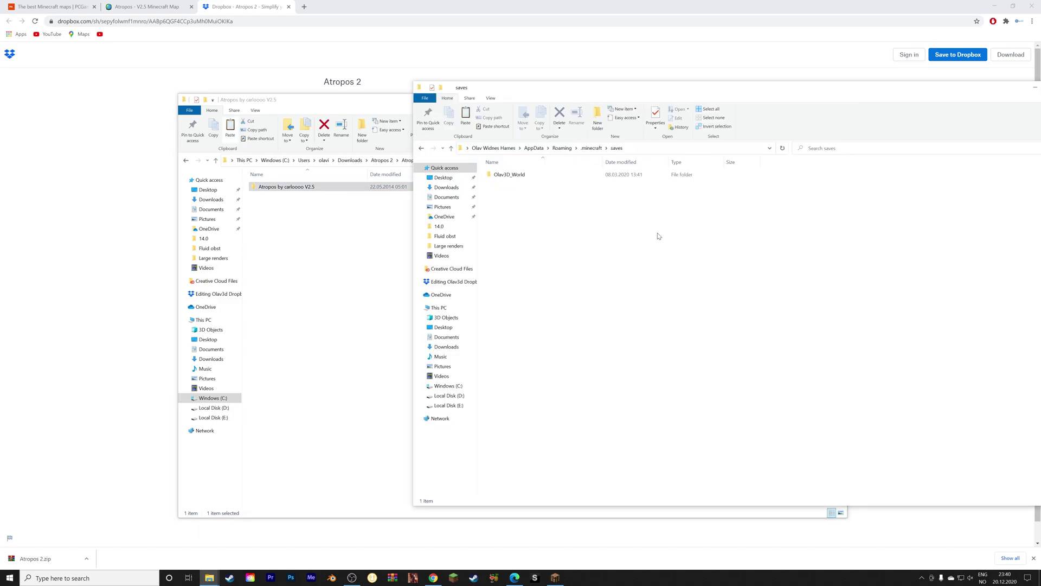
pyautogui.hotkey('ctrl', 'v')
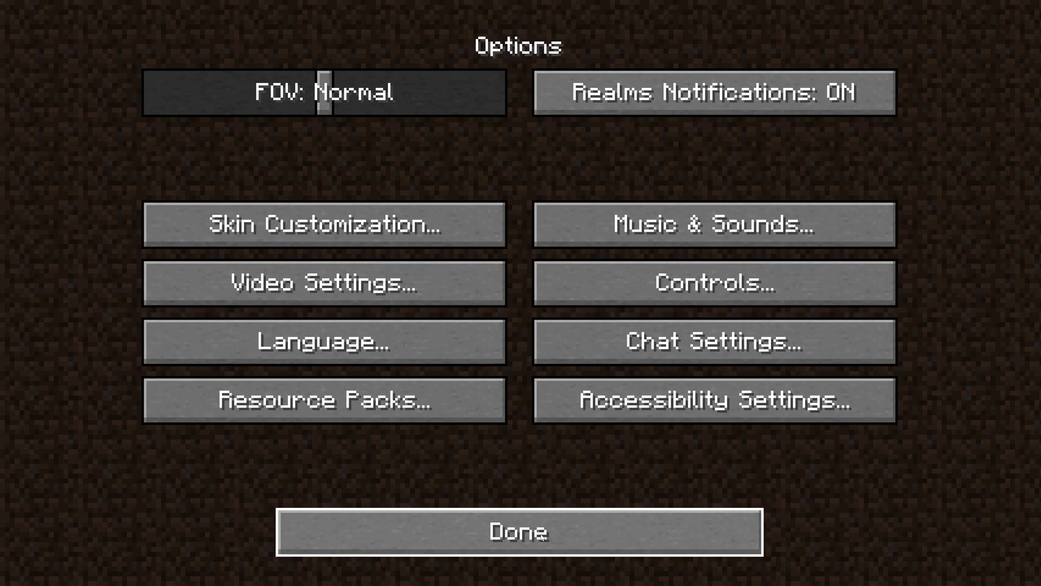
# Step: Return to the title screen and load the Atropos by carloooo world from Singleplayer
pyautogui.click(539, 528)
pyautogui.click(496, 301)
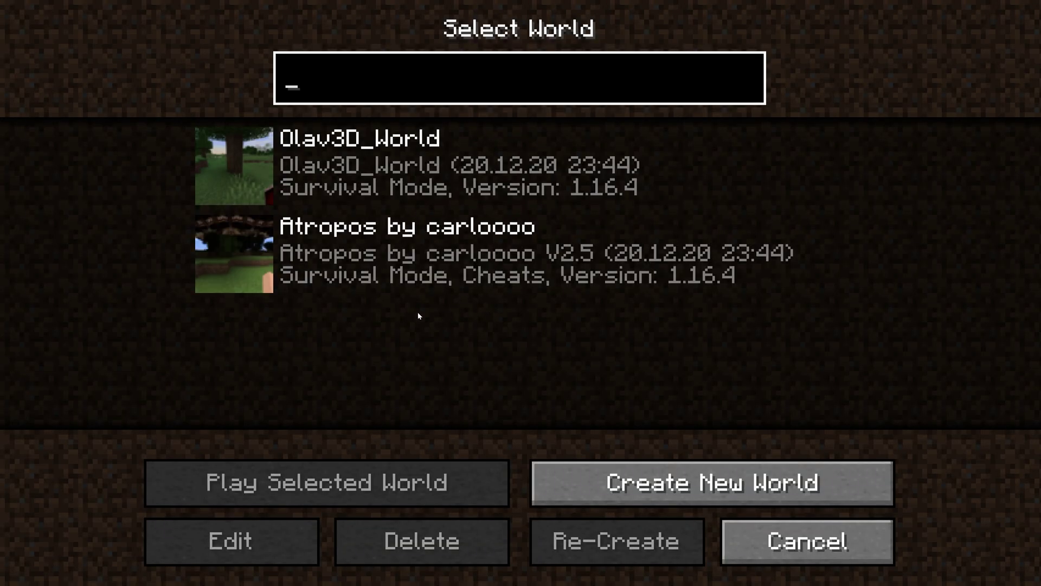
pyautogui.click(222, 264)
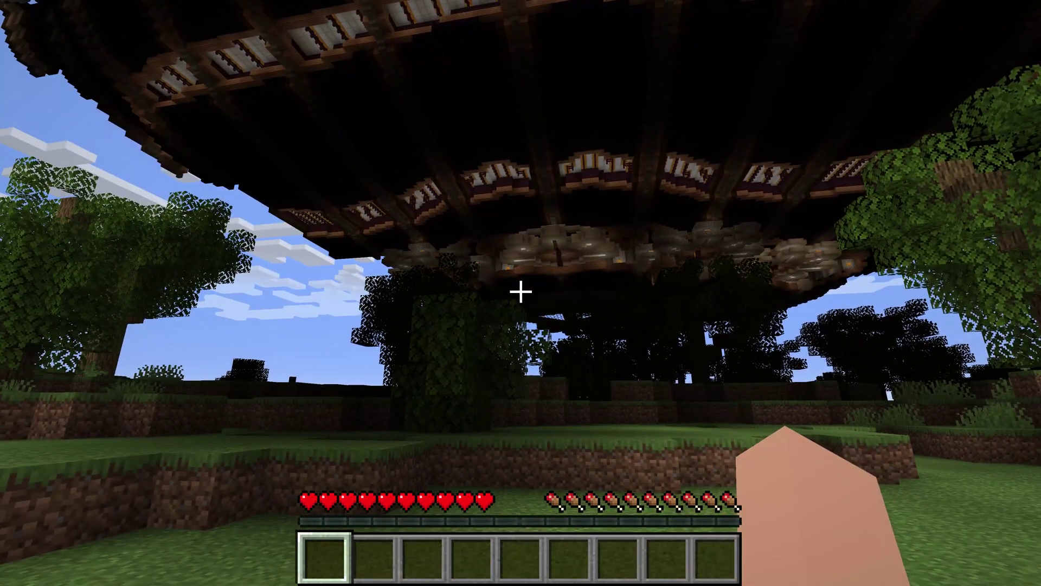
# Step: Switch to Creative mode with /gamemode creative and close the chat
pyautogui.write('t/game')
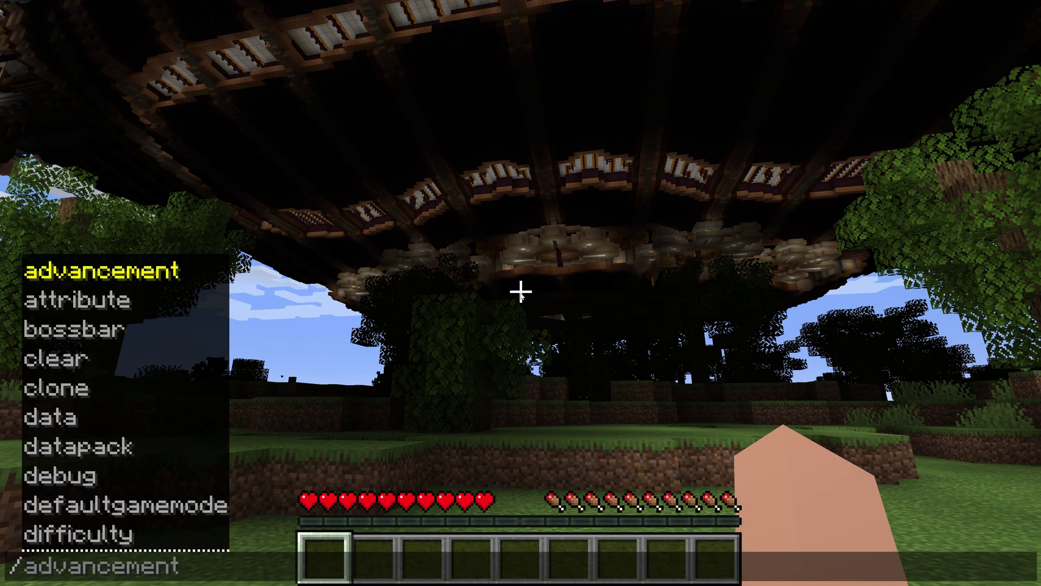
pyautogui.write('mod')
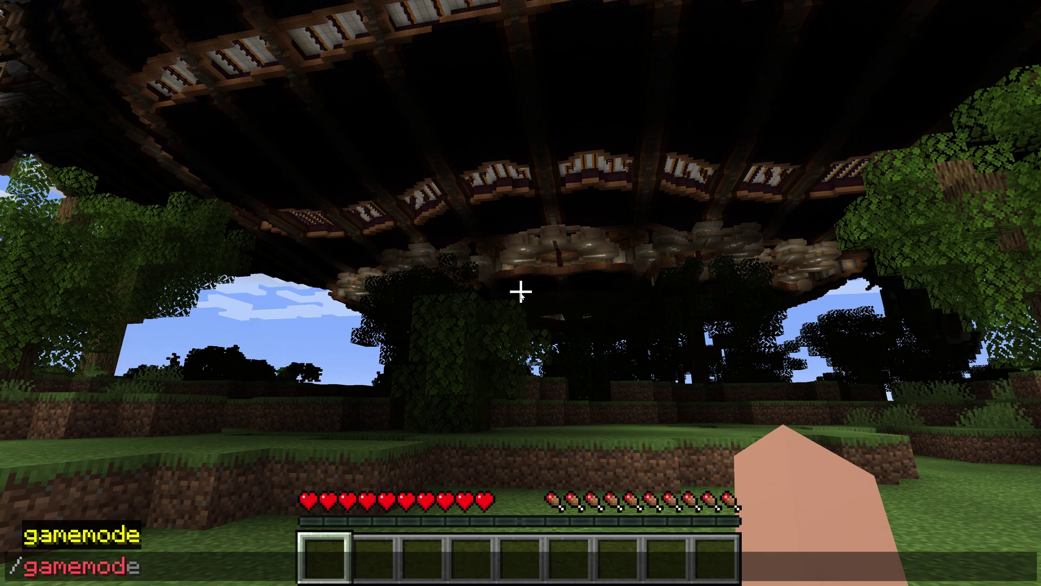
pyautogui.write('e c')
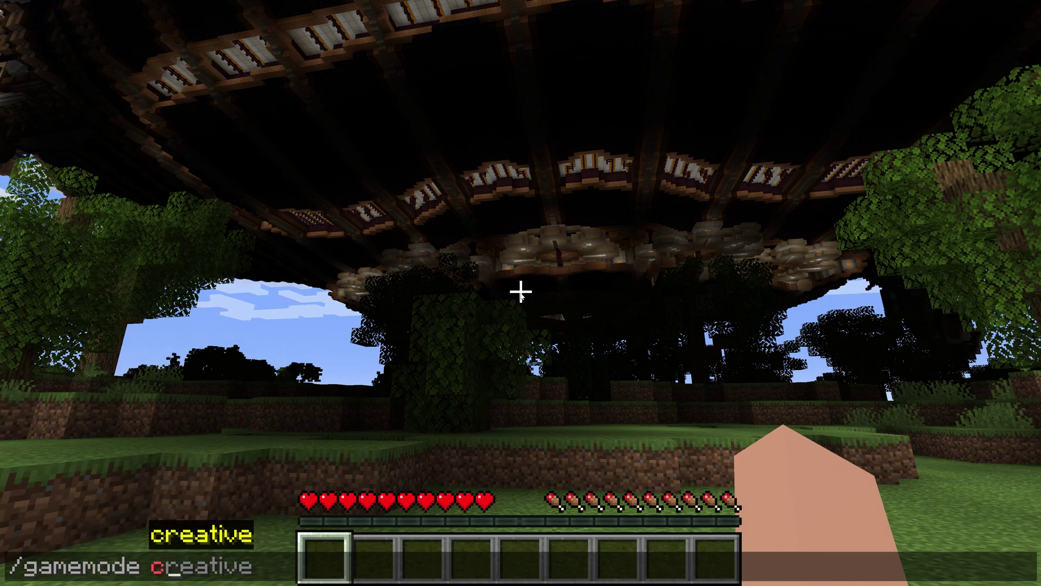
pyautogui.write('reative')
pyautogui.press('Return')
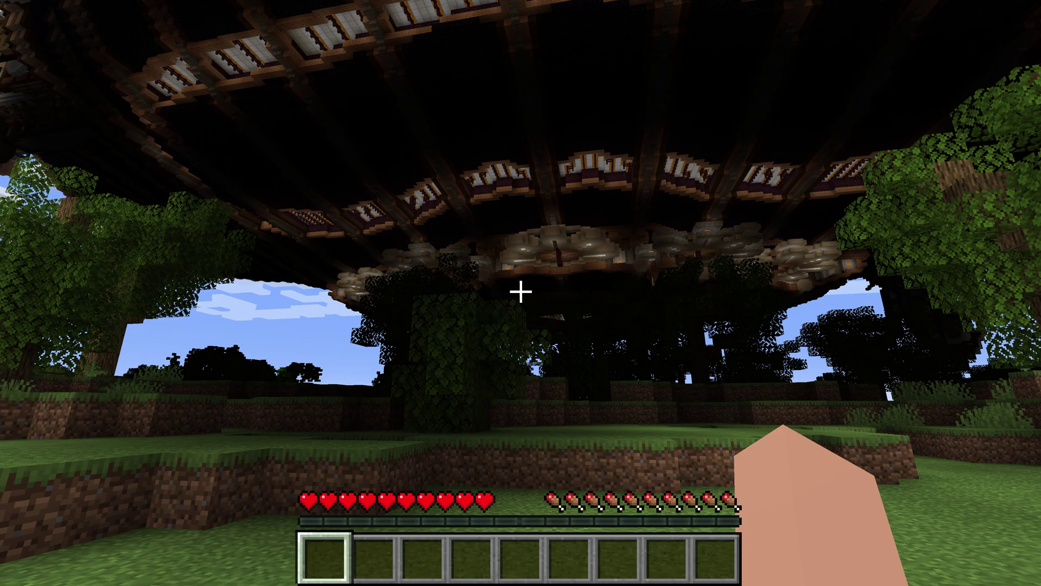
pyautogui.press('t')
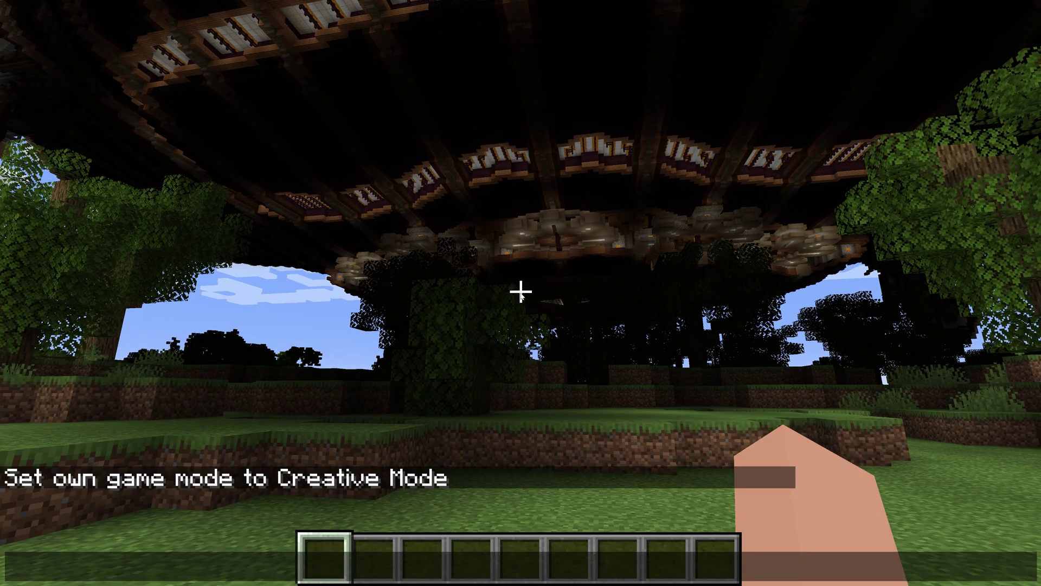
pyautogui.press('Escape')
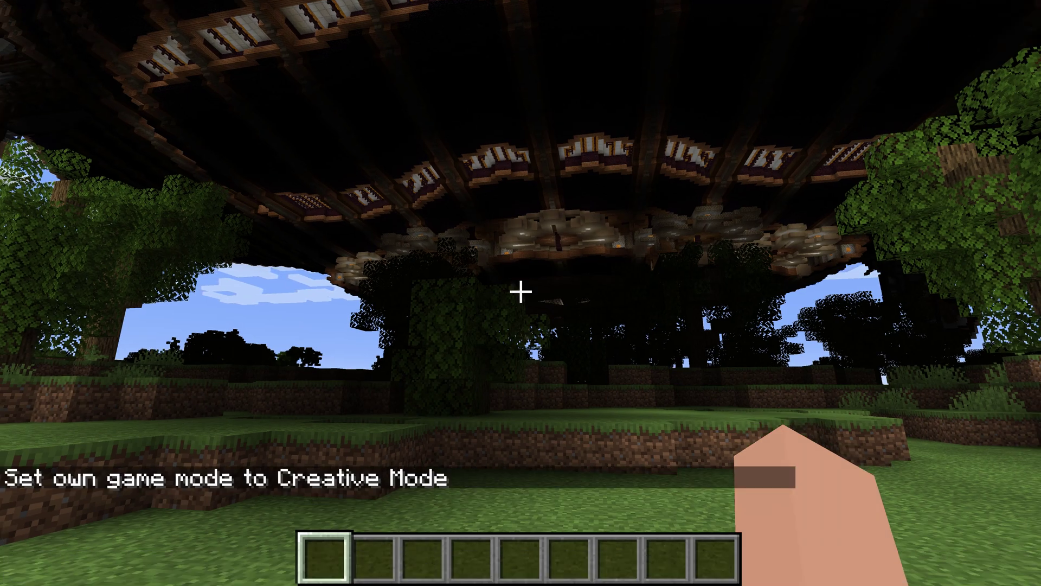
# Step: Fly out from under the Atropos airship, along its hull and toward the bow
pyautogui.press('w')
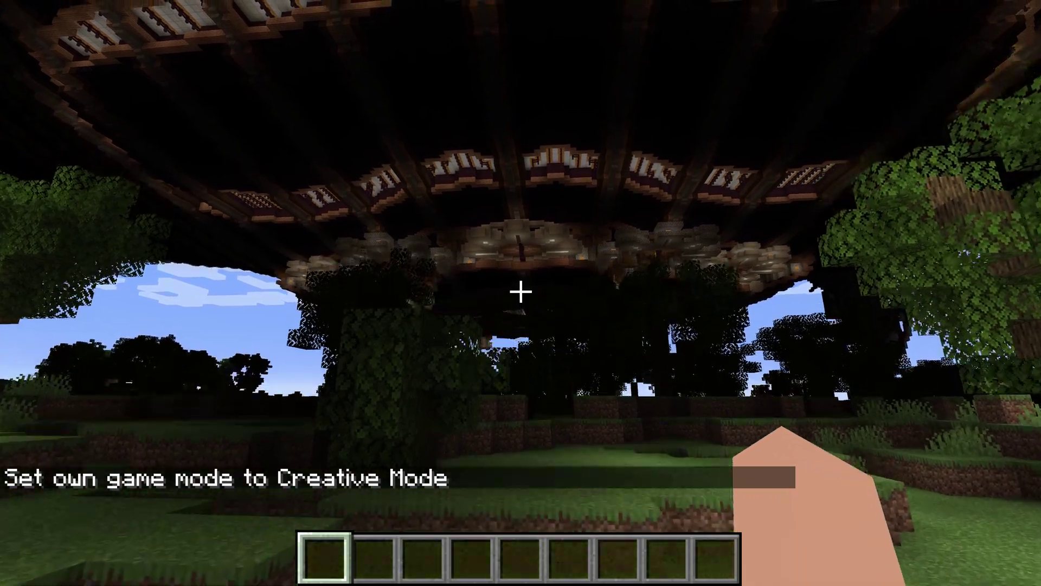
pyautogui.press('w')
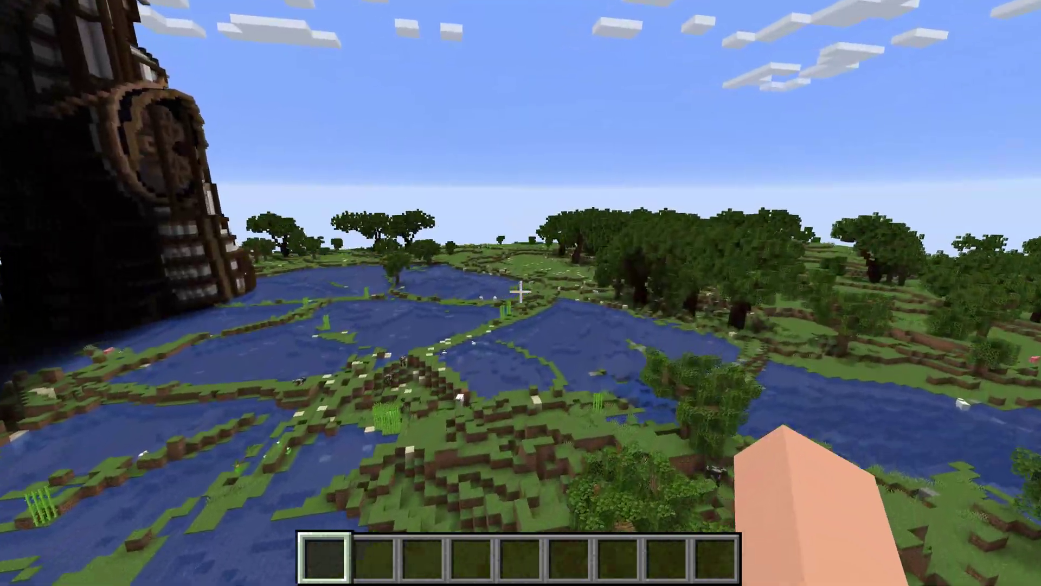
pyautogui.press('w')
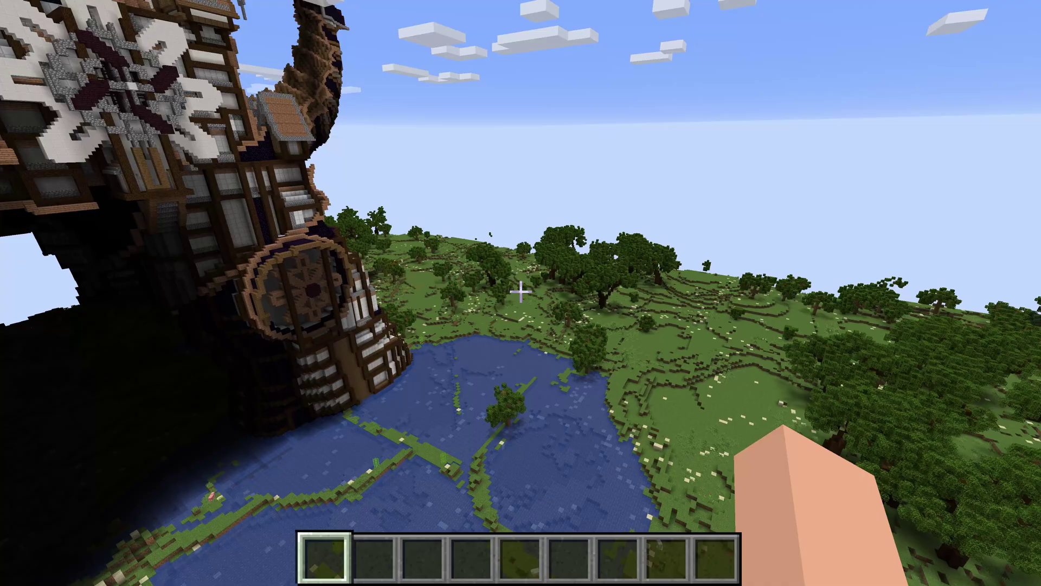
pyautogui.press('w')
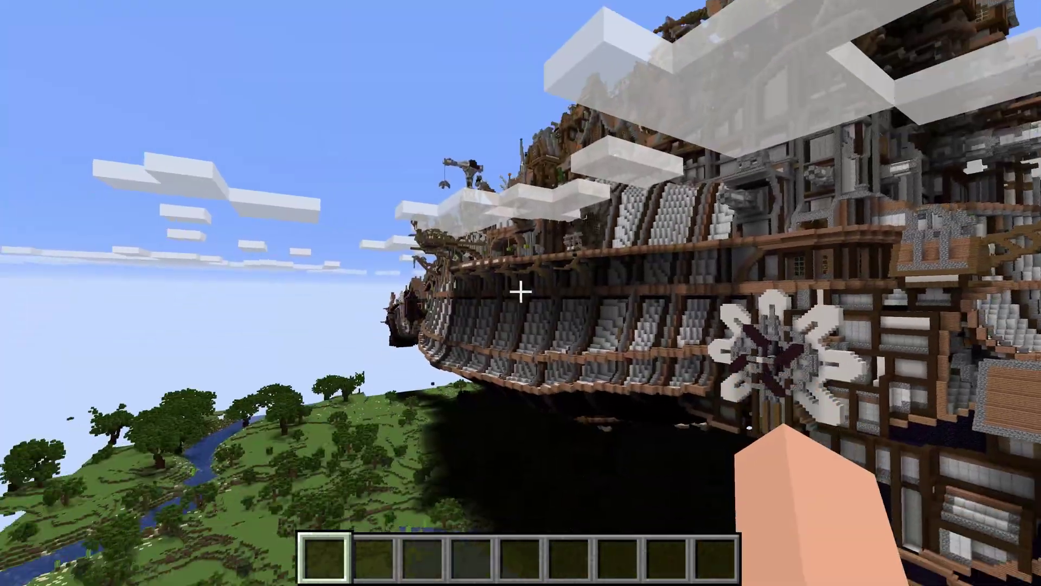
pyautogui.press('w')
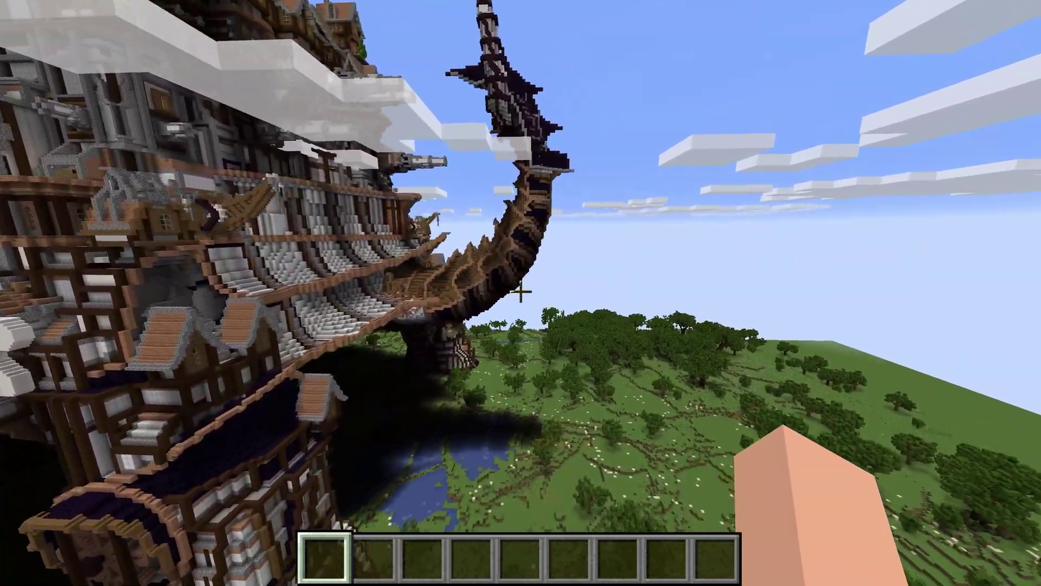
pyautogui.press('w')
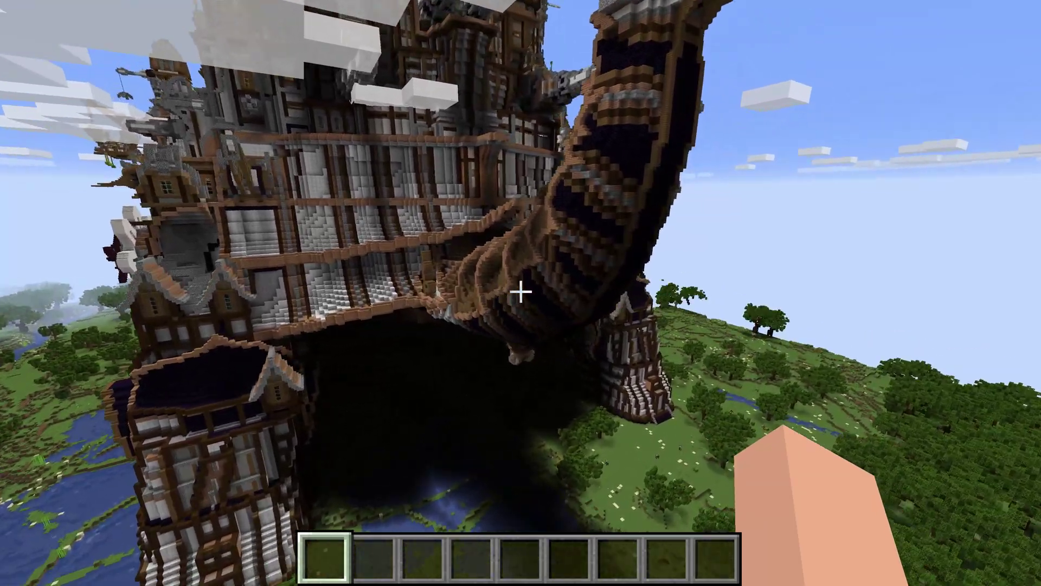
pyautogui.press('w')
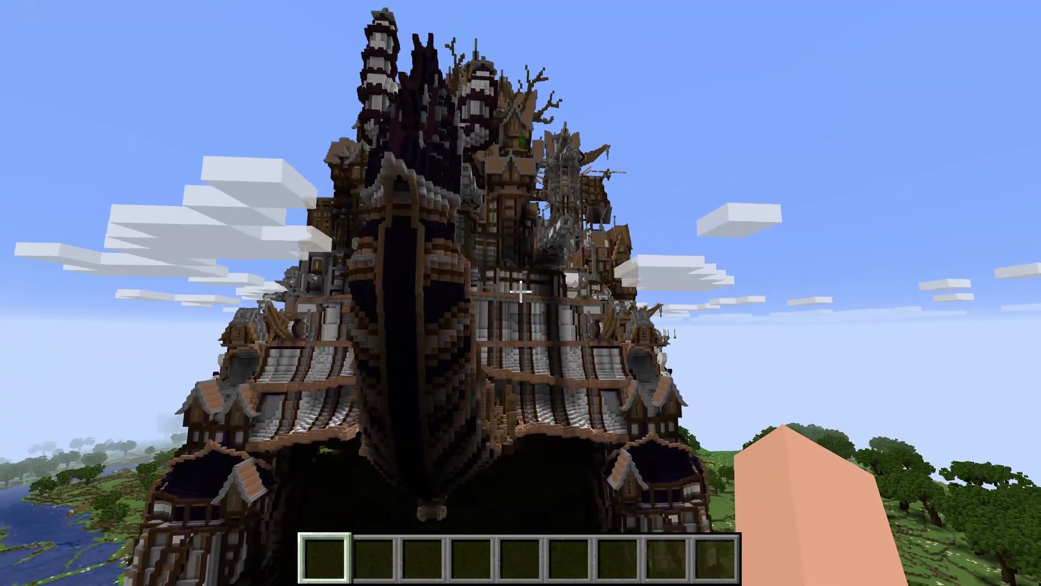
pyautogui.press('w')
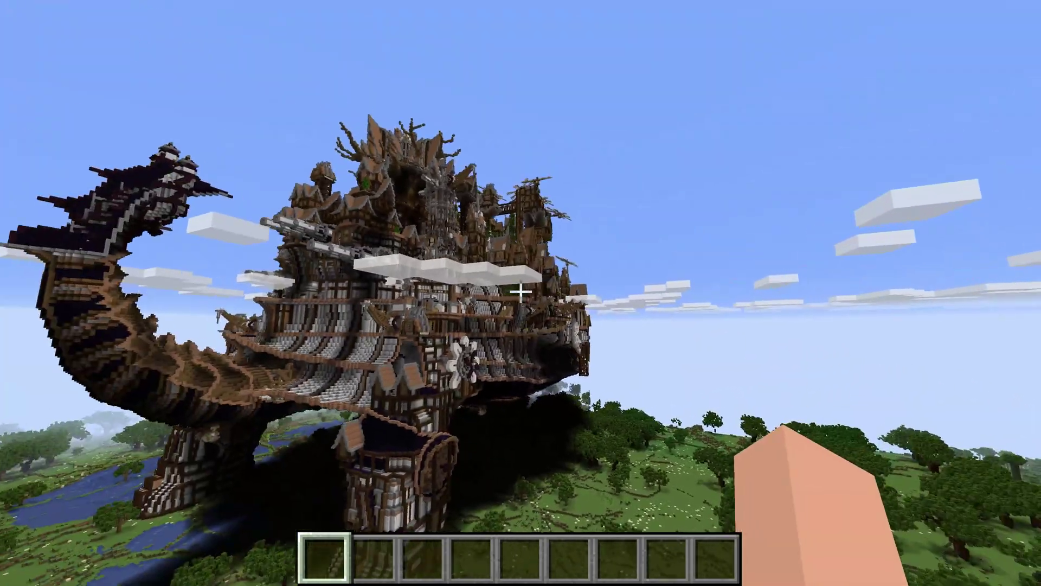
pyautogui.press('w')
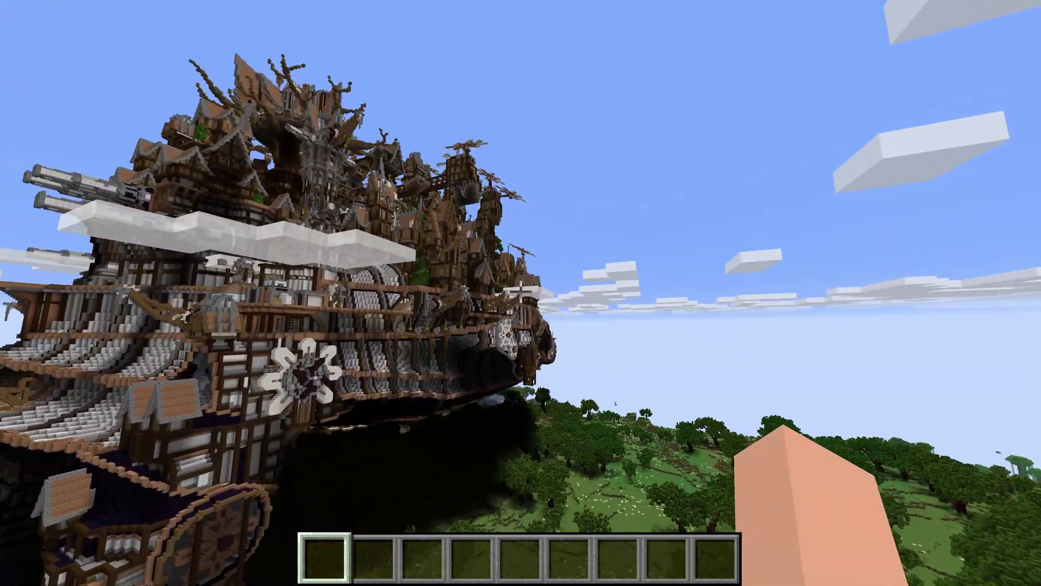
pyautogui.press('w')
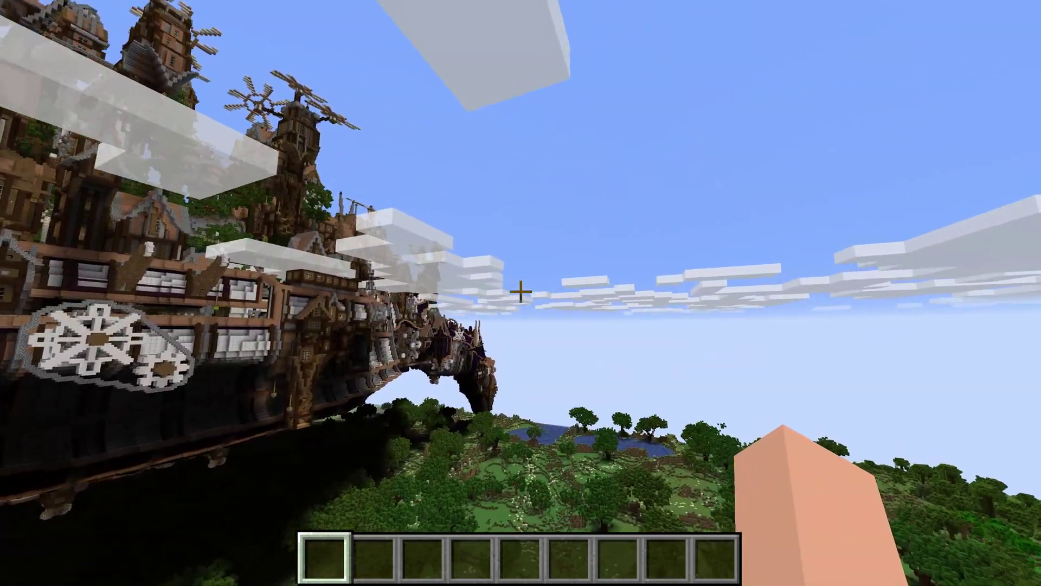
pyautogui.press('w')
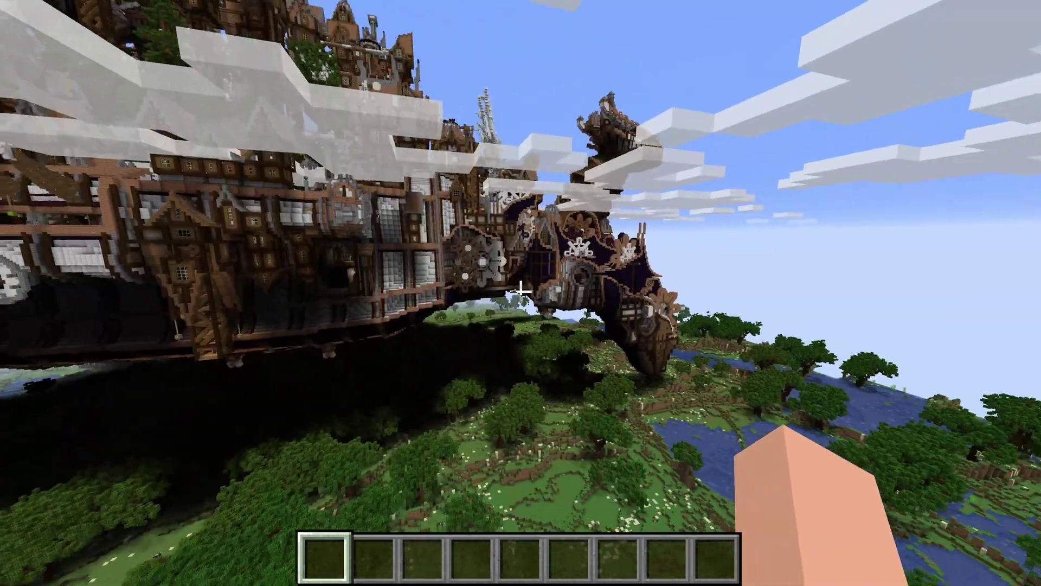
pyautogui.press('w')
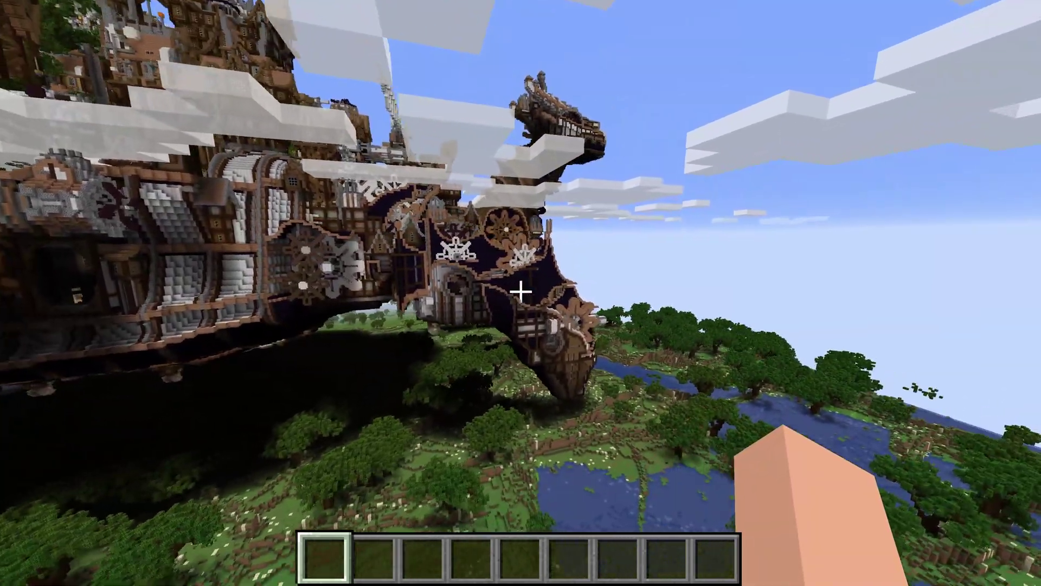
# Step: Fly past the bow for a frontal view, then Save and Quit to Title
pyautogui.press('w')
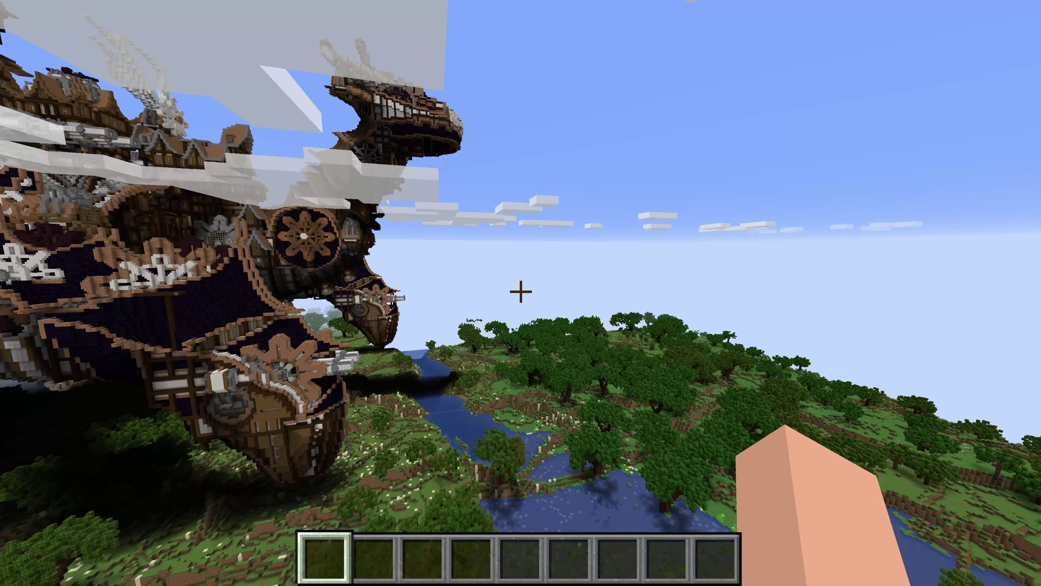
pyautogui.press('w')
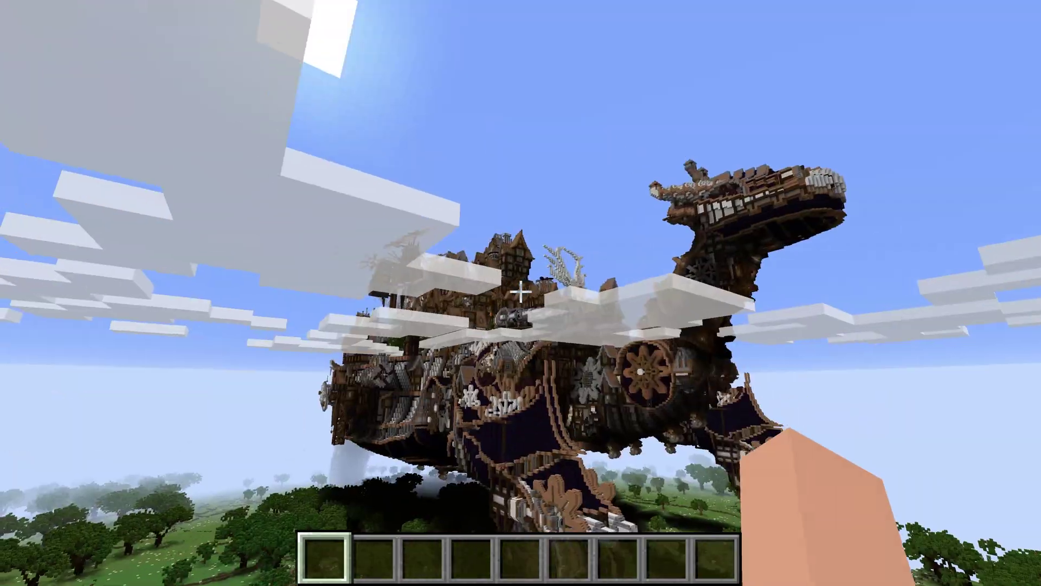
pyautogui.press('w')
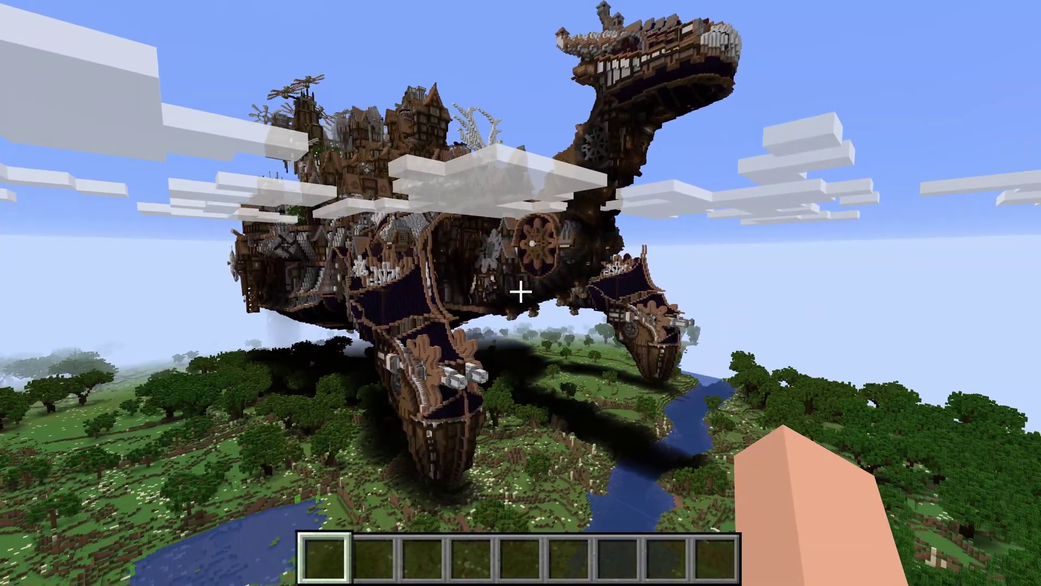
pyautogui.press('w')
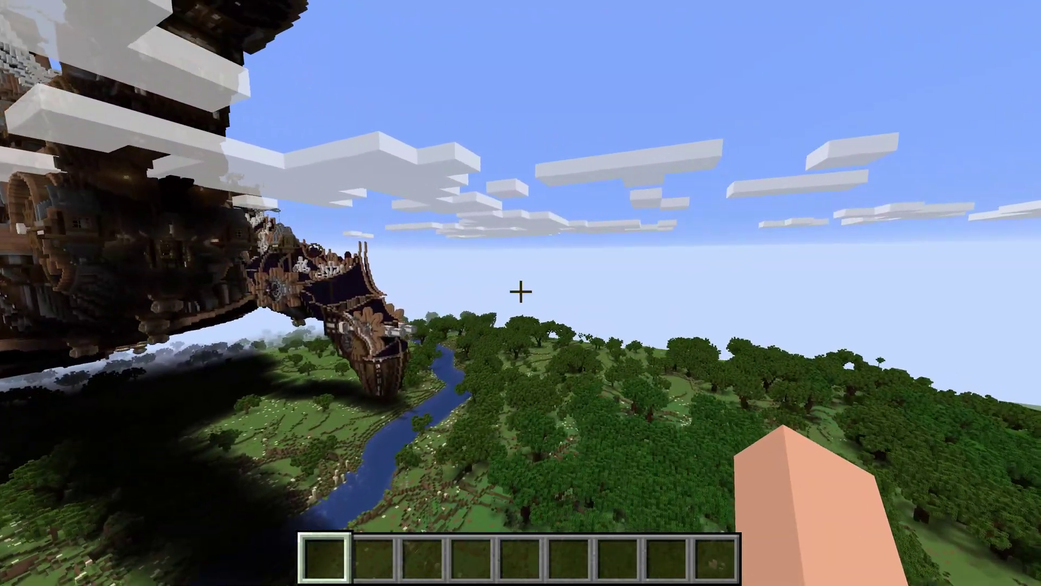
pyautogui.press('w')
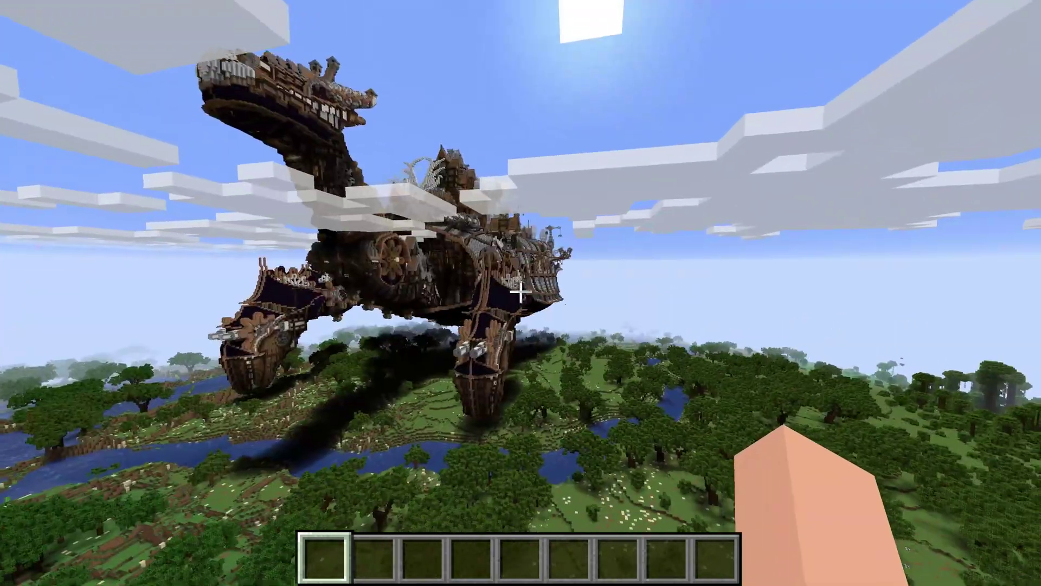
pyautogui.press('w')
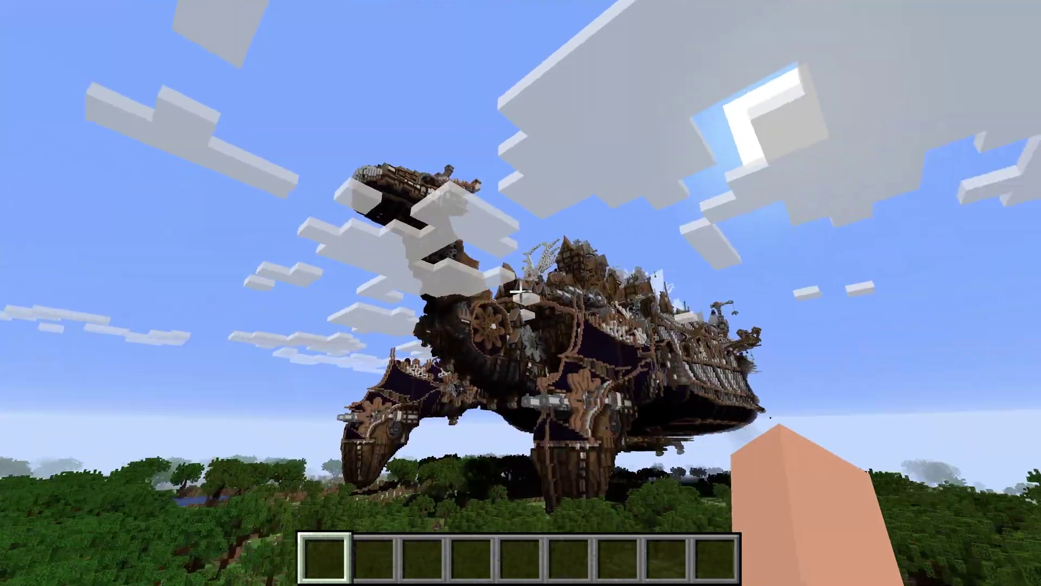
pyautogui.press('w')
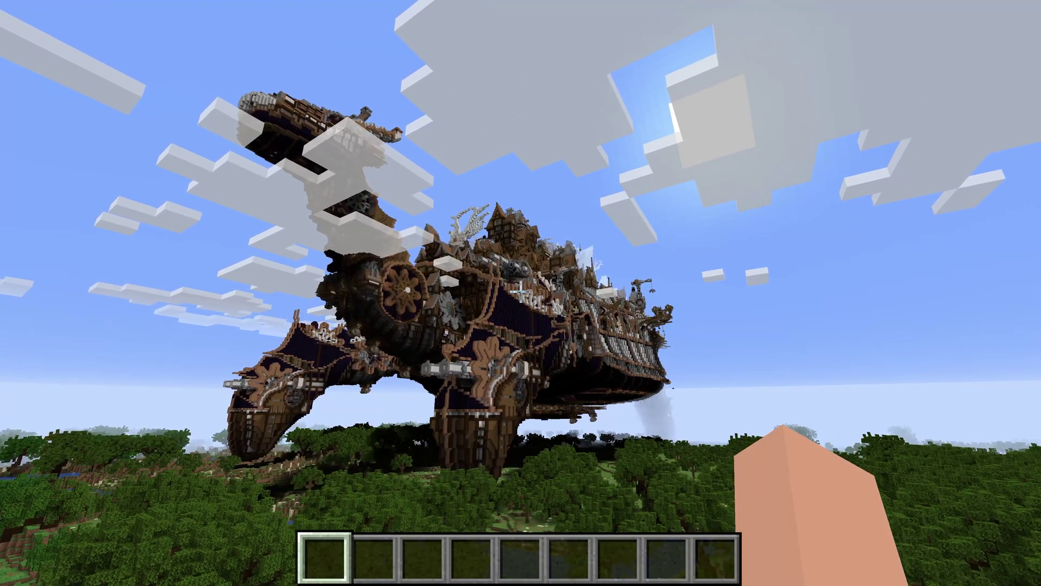
pyautogui.press('Escape')
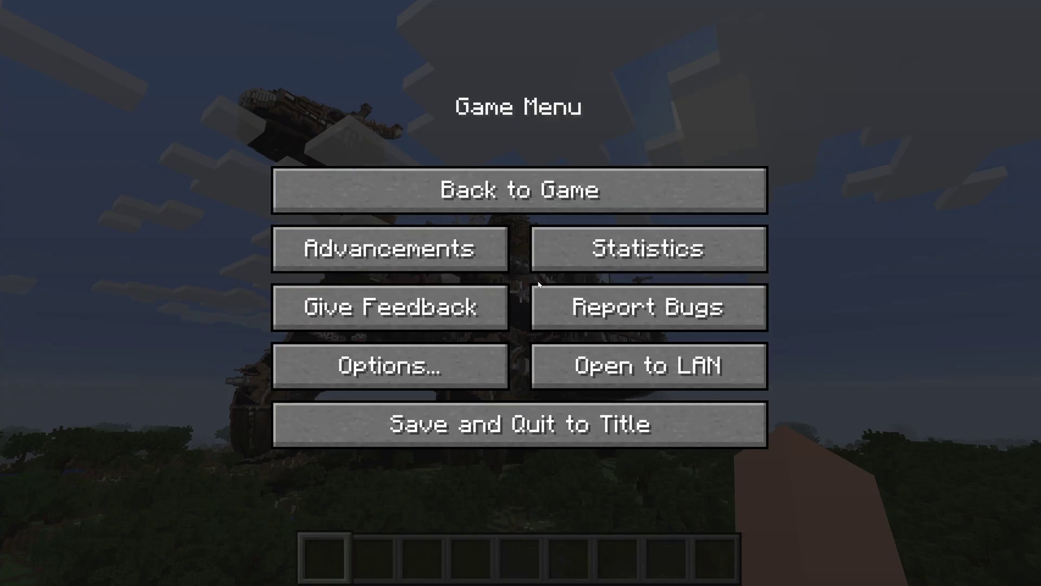
pyautogui.click(523, 423)
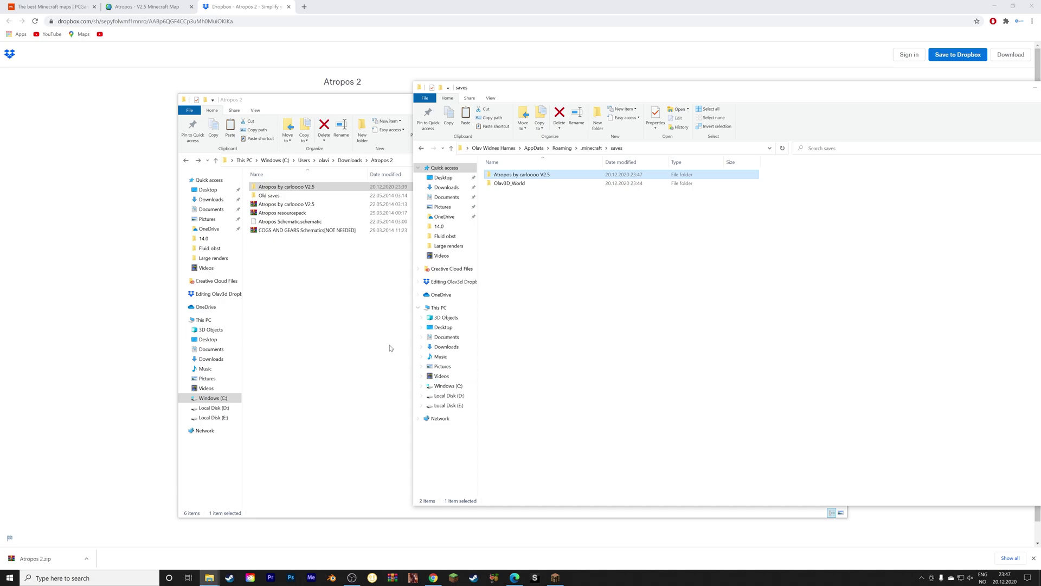
# Step: Download mineways.zip from the Mineways site in Edge and show it in its folder
pyautogui.click(515, 577)
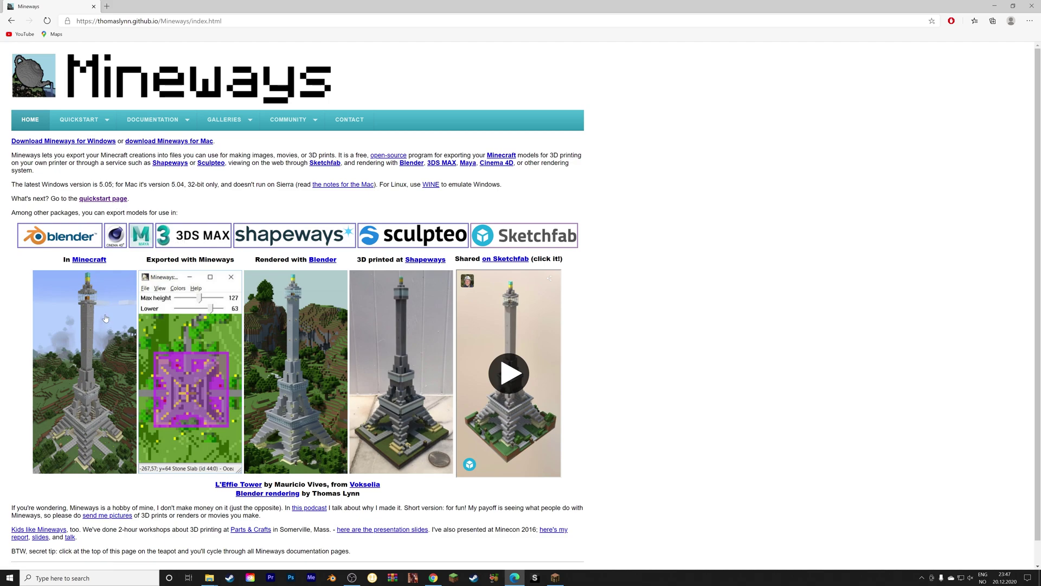
pyautogui.moveTo(67, 139)
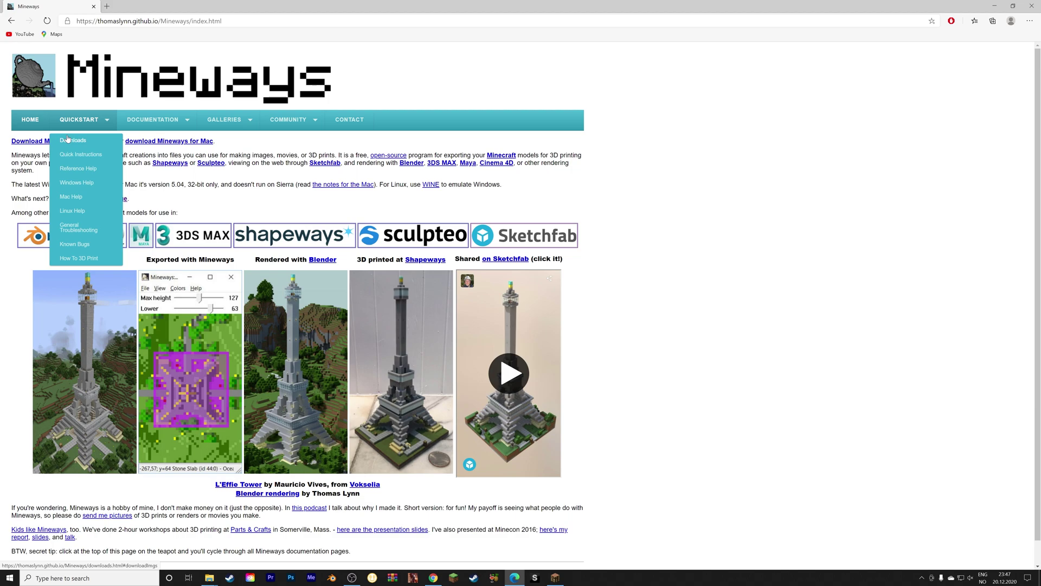
pyautogui.click(34, 141)
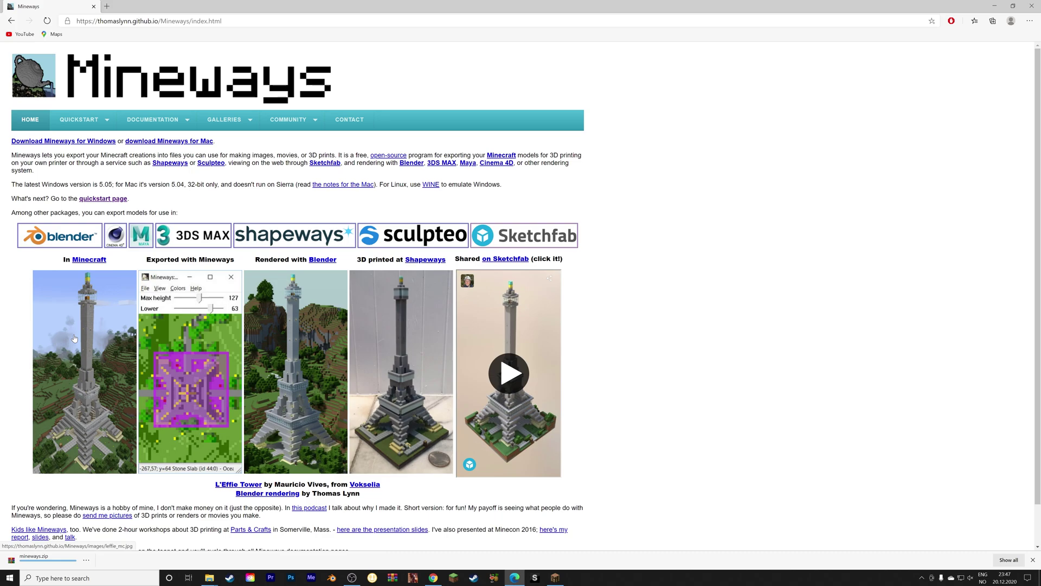
pyautogui.click(86, 562)
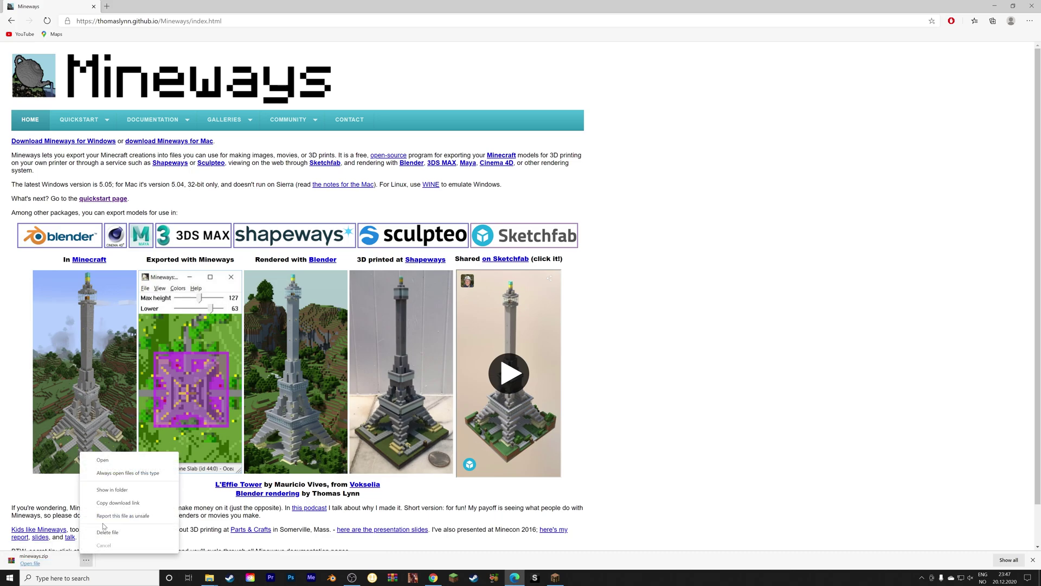
pyautogui.click(113, 490)
# Step: Open mineways.zip in WinRAR and run Mineways.exe from its mineways folder
pyautogui.doubleClick(112, 411)
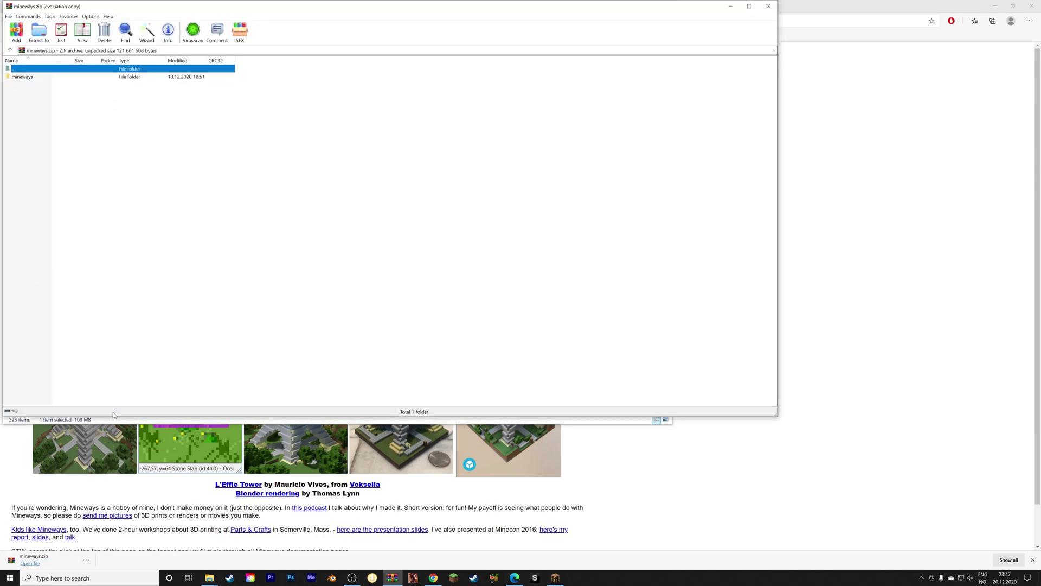
pyautogui.click(453, 181)
pyautogui.doubleClick(89, 77)
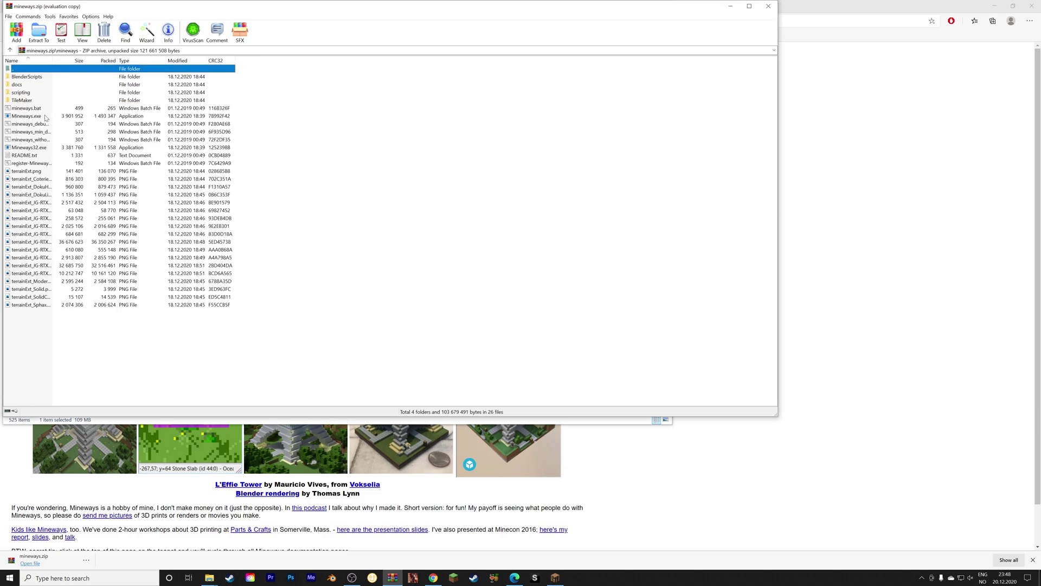
pyautogui.doubleClick(42, 117)
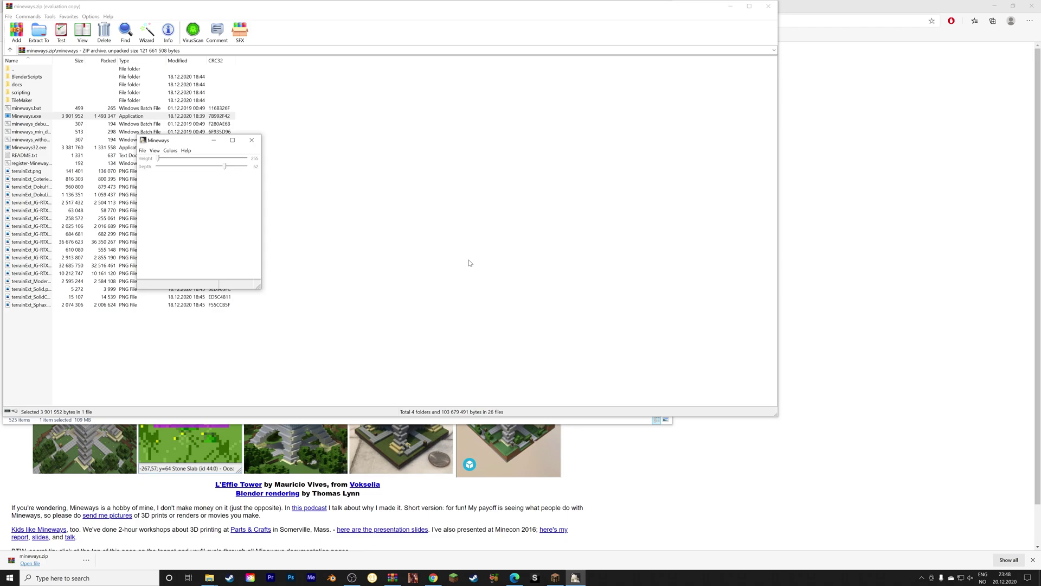
pyautogui.click(142, 151)
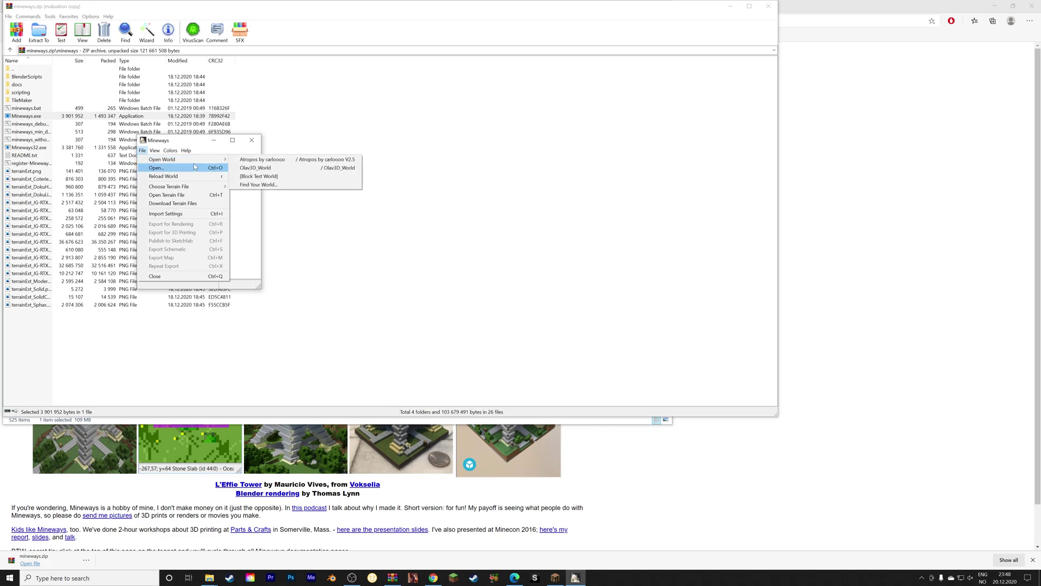
# Step: Load the Atropos by carloooo V2.5 world and maximize the Mineways window
pyautogui.click(238, 163)
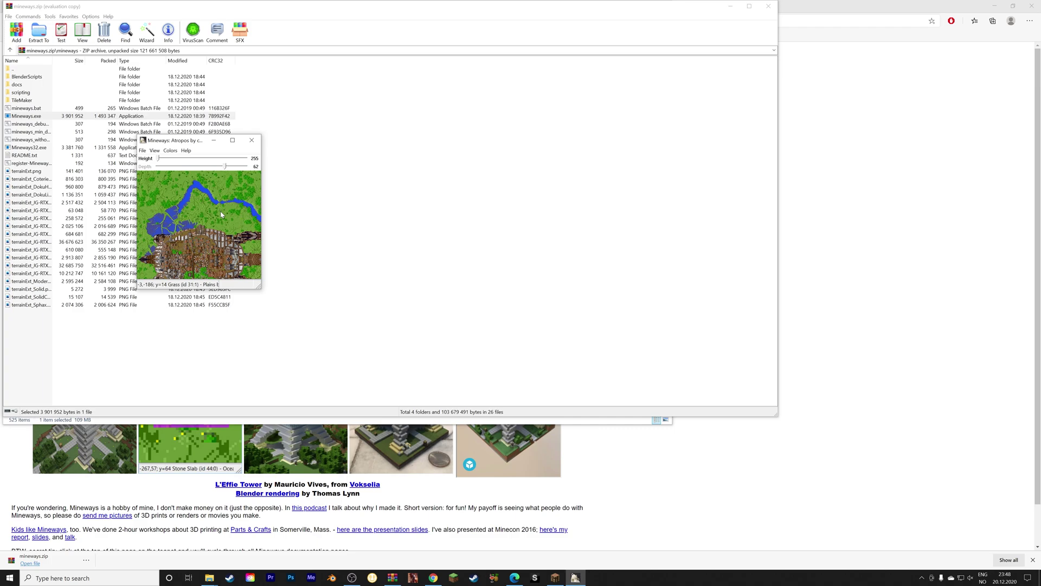
pyautogui.press('Down')
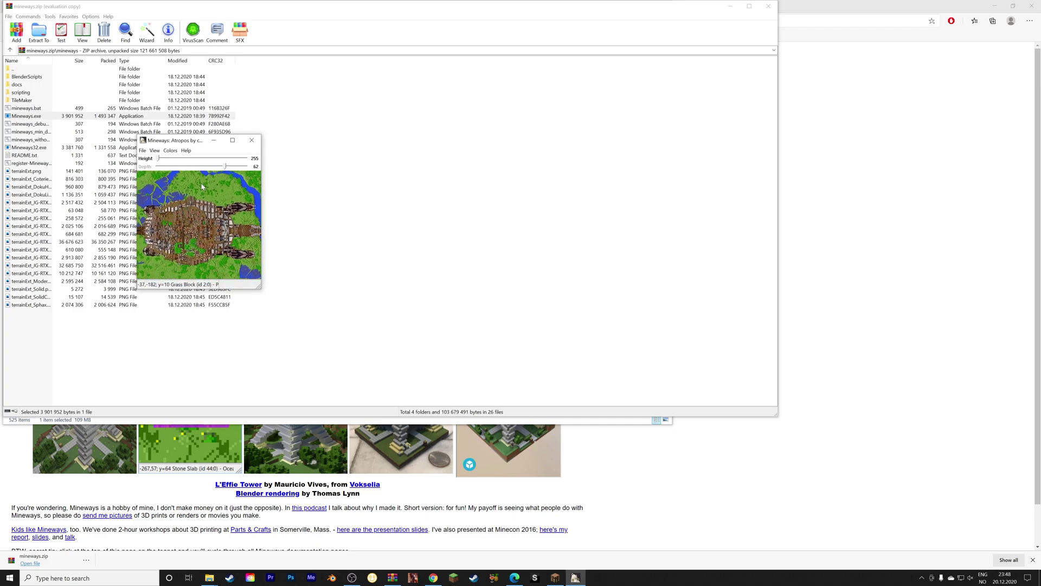
pyautogui.moveTo(213, 203); pyautogui.dragTo(201, 205)
pyautogui.click(232, 140)
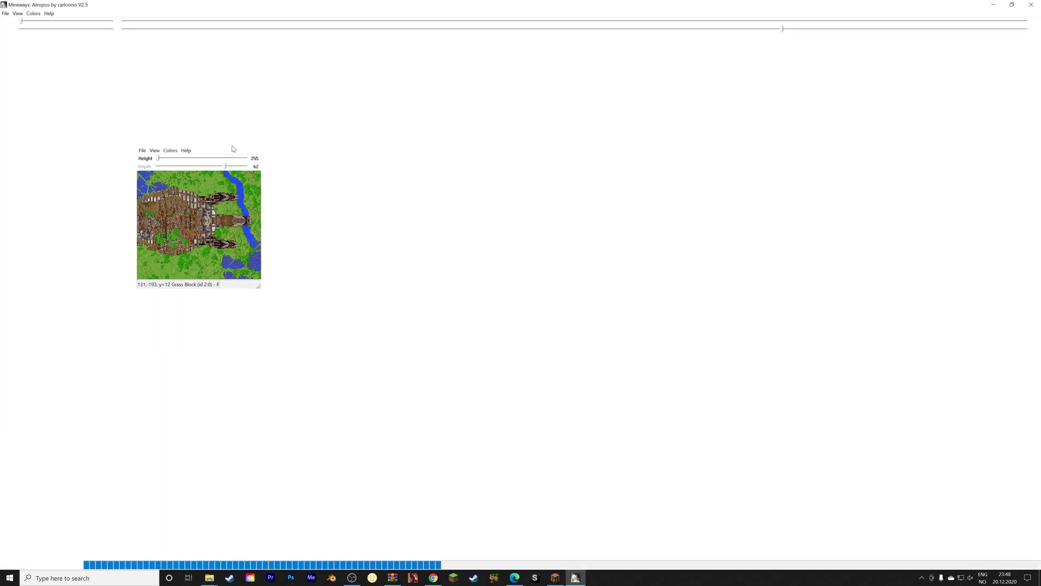
# Step: Draw a selection box around the tortoise build and set depth to 0
pyautogui.scroll(4, 337, 208)
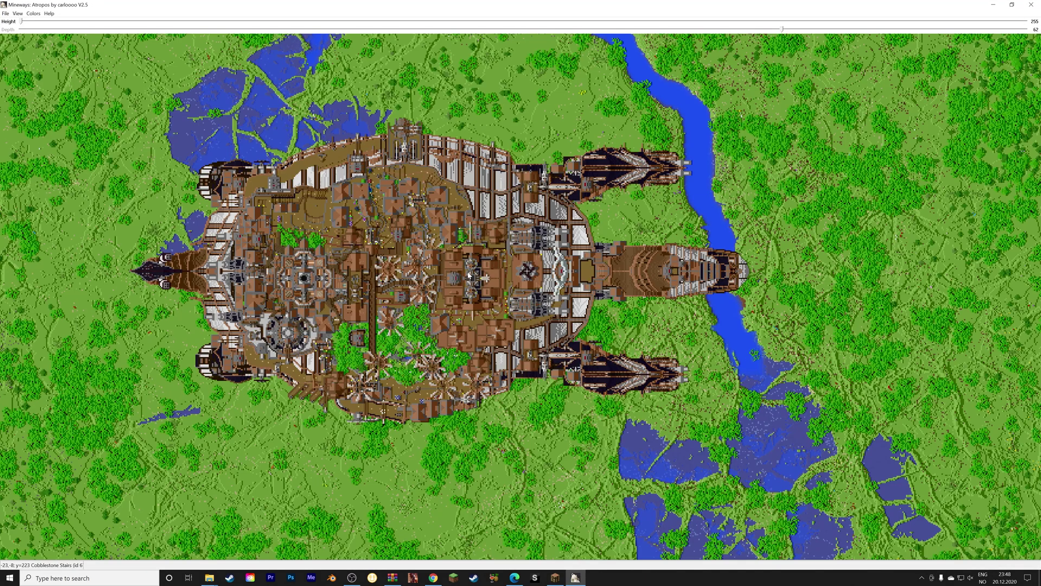
pyautogui.scroll(-1, 261, 383)
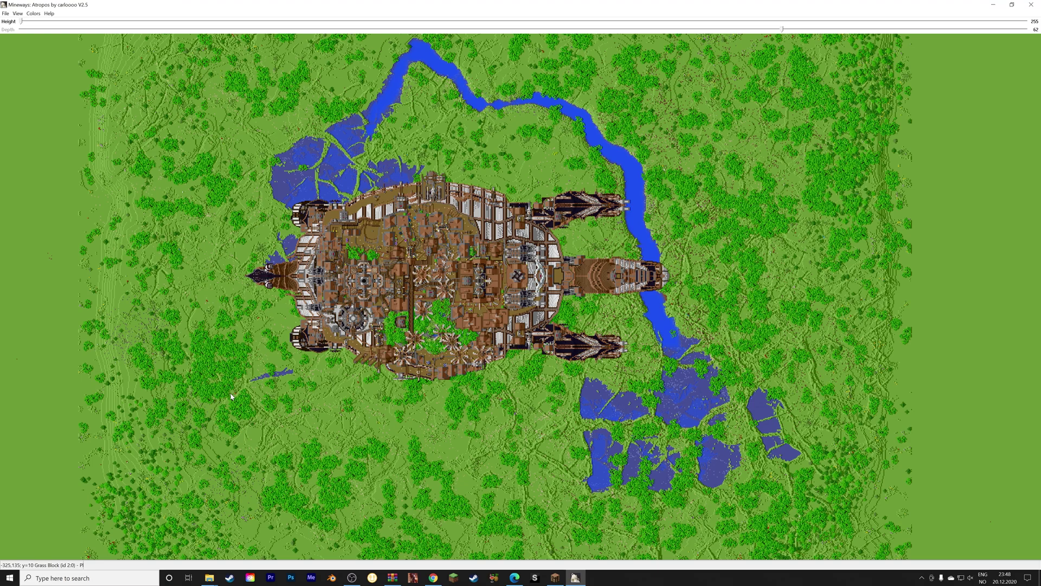
pyautogui.moveTo(222, 396); pyautogui.dragTo(705, 159, button='right')
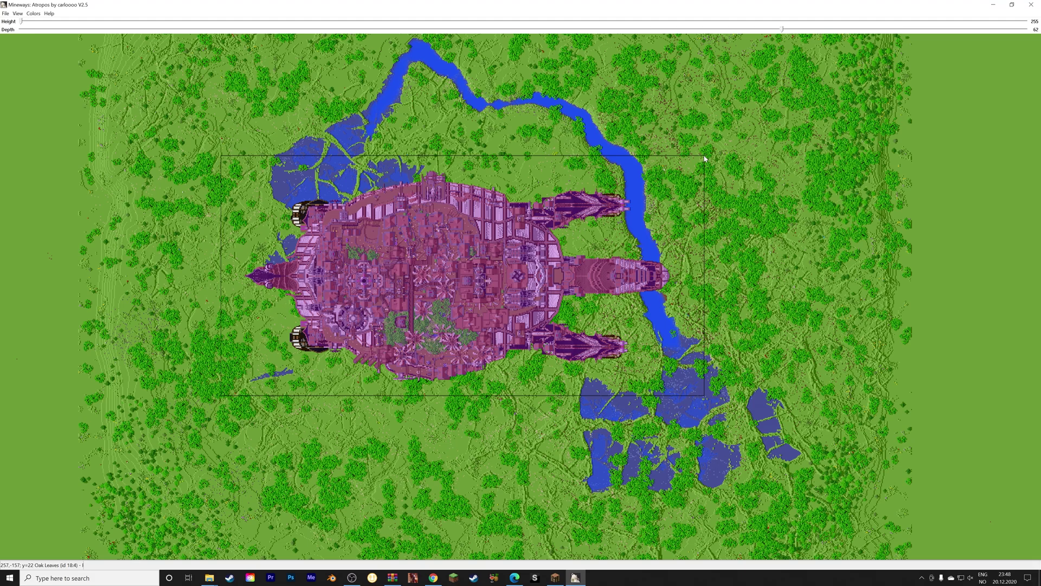
pyautogui.moveTo(705, 156); pyautogui.dragTo(703, 157, button='right')
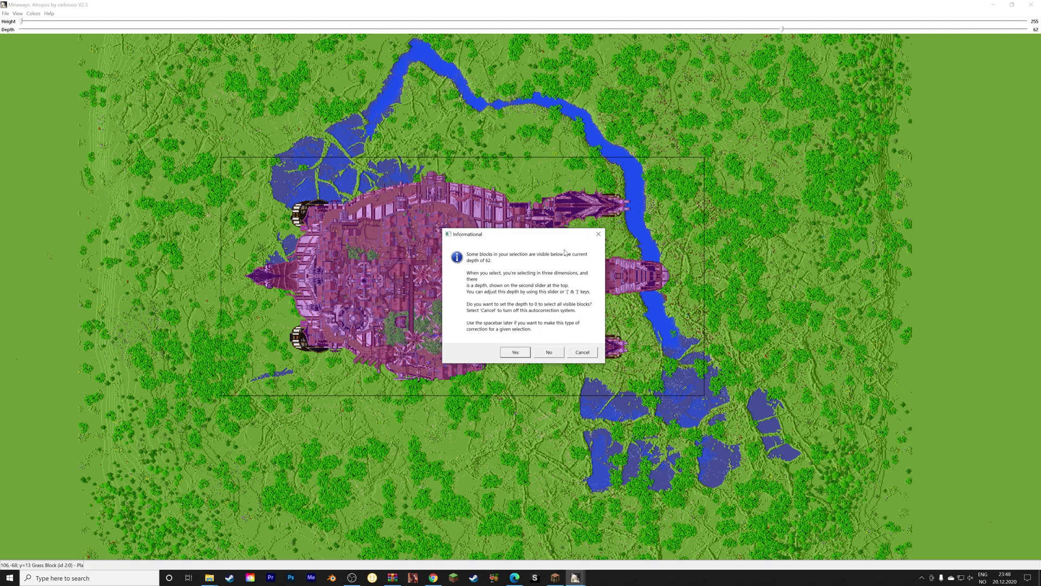
pyautogui.click(511, 353)
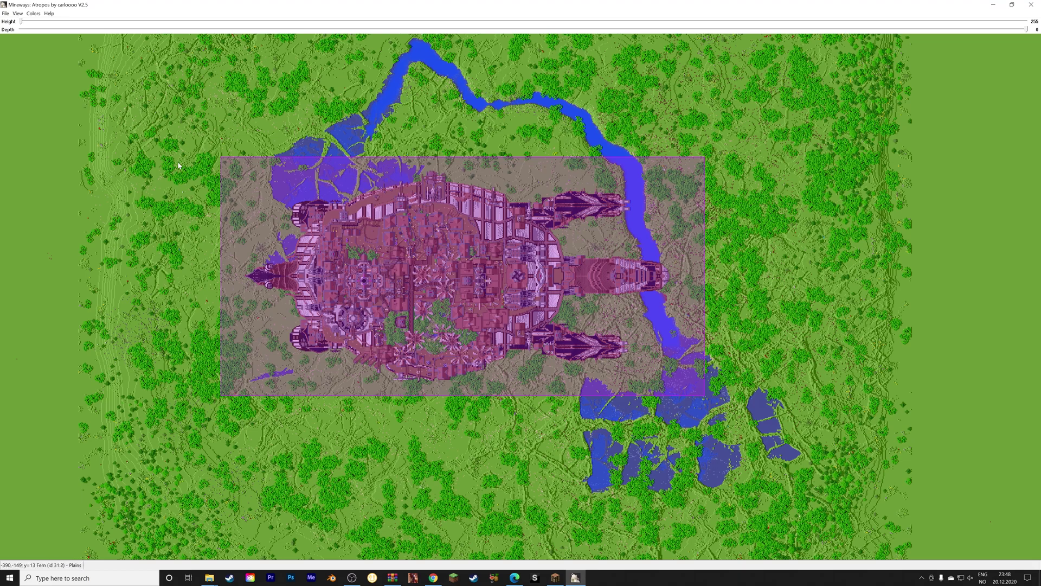
pyautogui.click(6, 14)
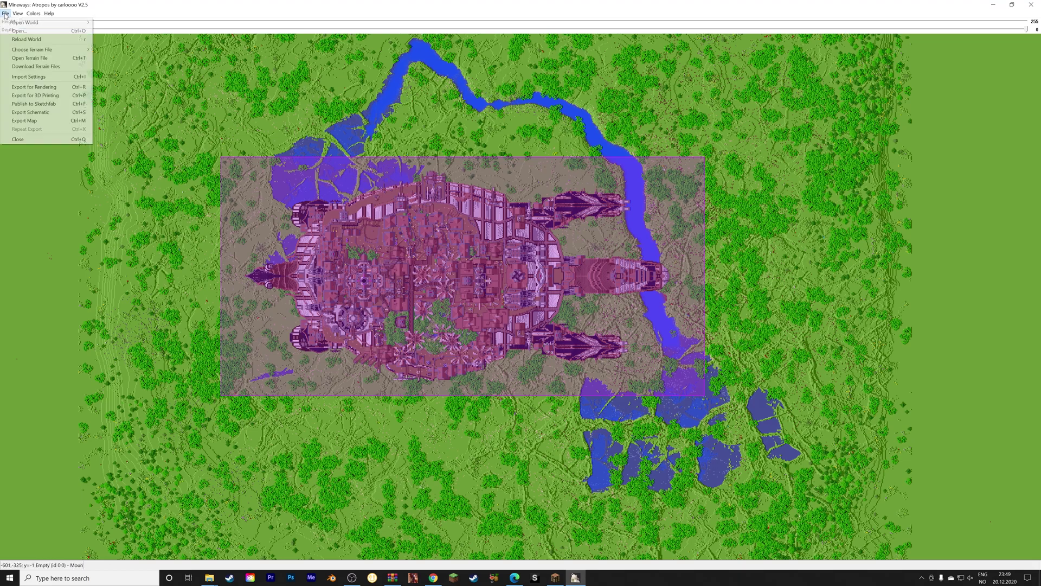
# Step: Start an export for rendering and choose the Blender folder on drive D as its destination
pyautogui.click(58, 88)
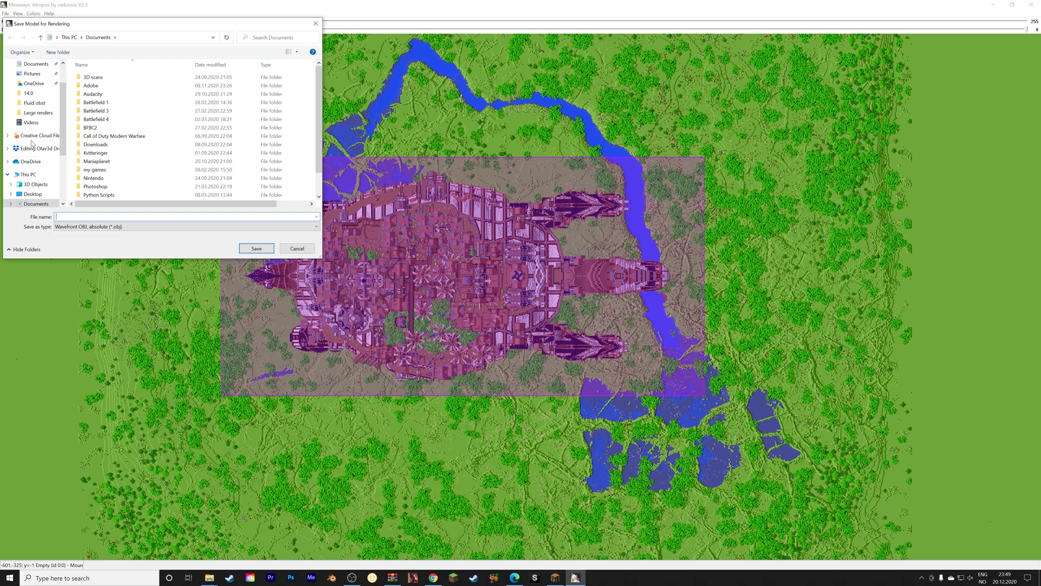
pyautogui.scroll(-2, 32, 143)
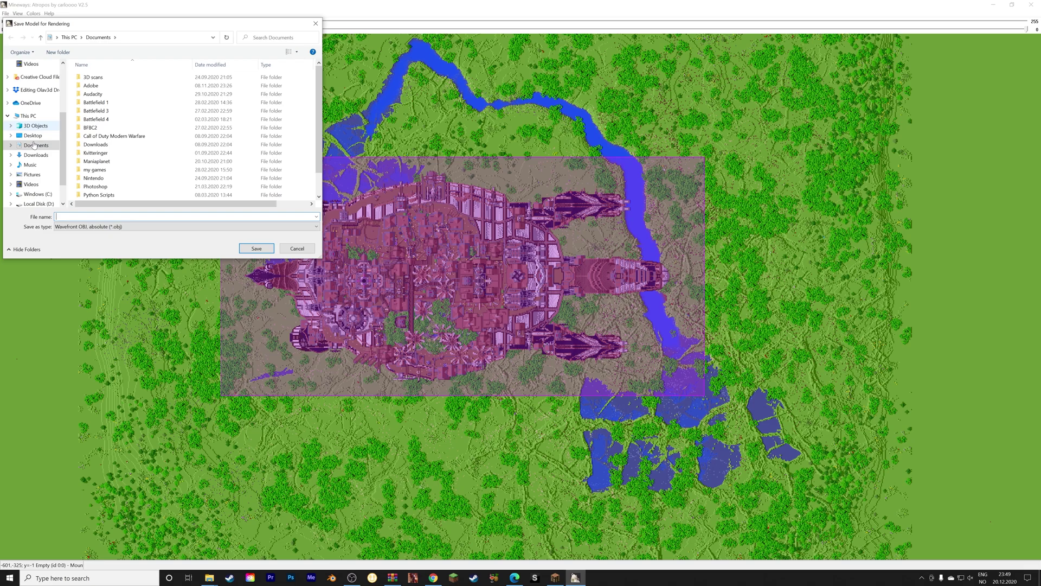
pyautogui.scroll(-1, 34, 144)
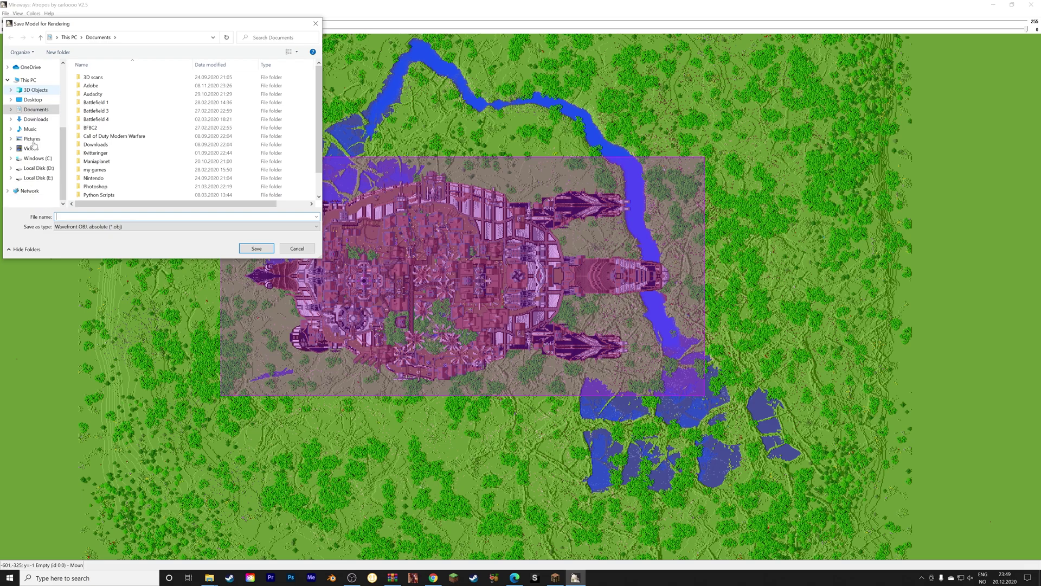
pyautogui.click(38, 168)
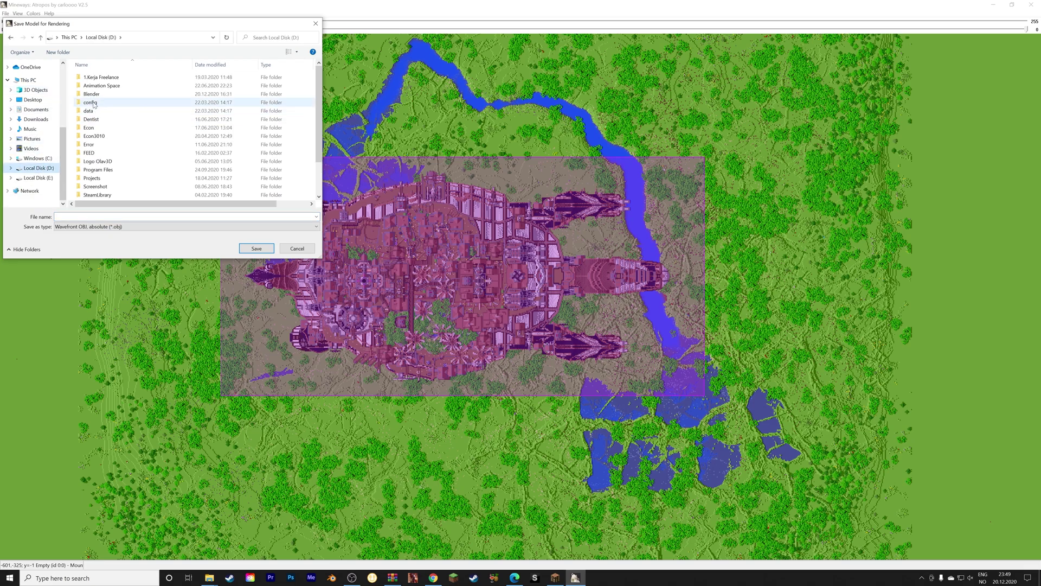
pyautogui.click(93, 94)
pyautogui.doubleClick(92, 95)
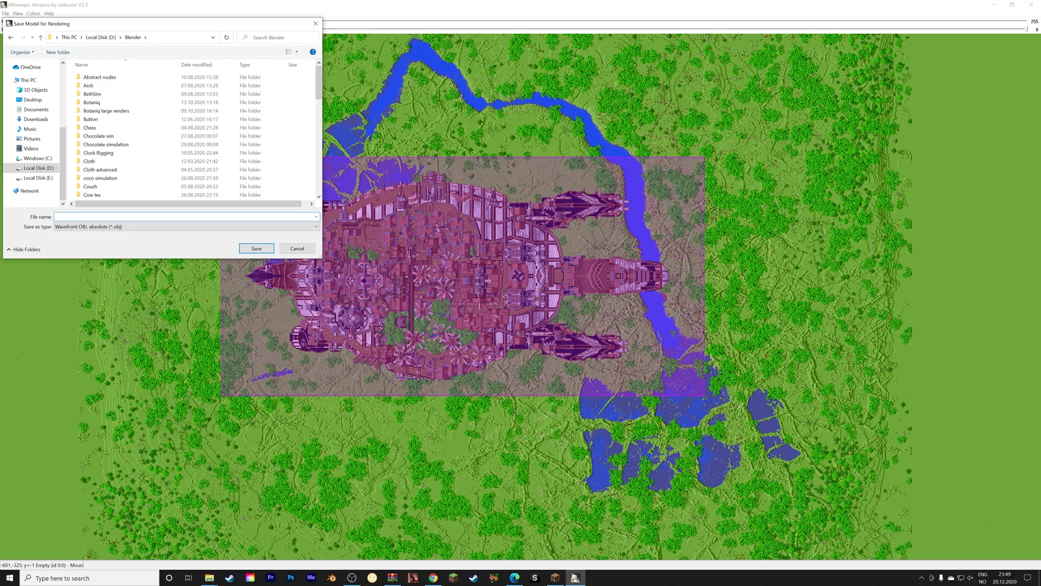
# Step: Name the export 'Minecraft', accept the Model Export options, and launch Blender
pyautogui.write('M')
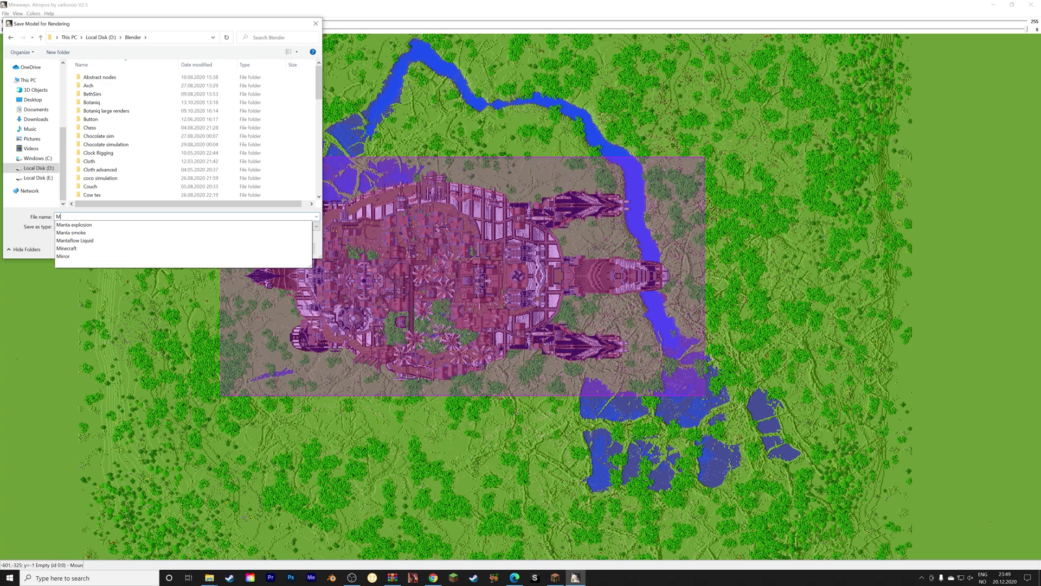
pyautogui.write('inecraft mode')
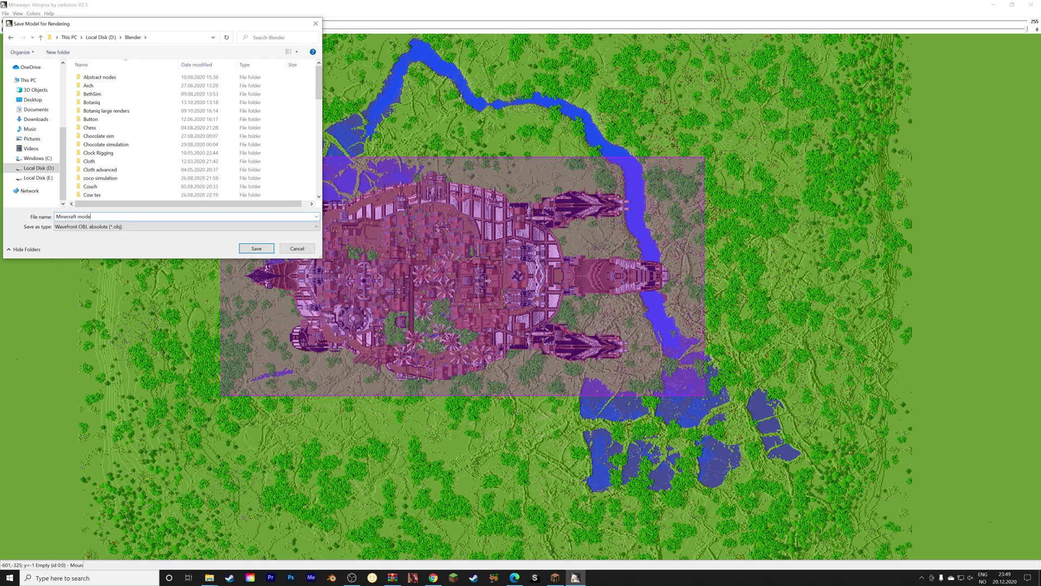
pyautogui.press('Return')
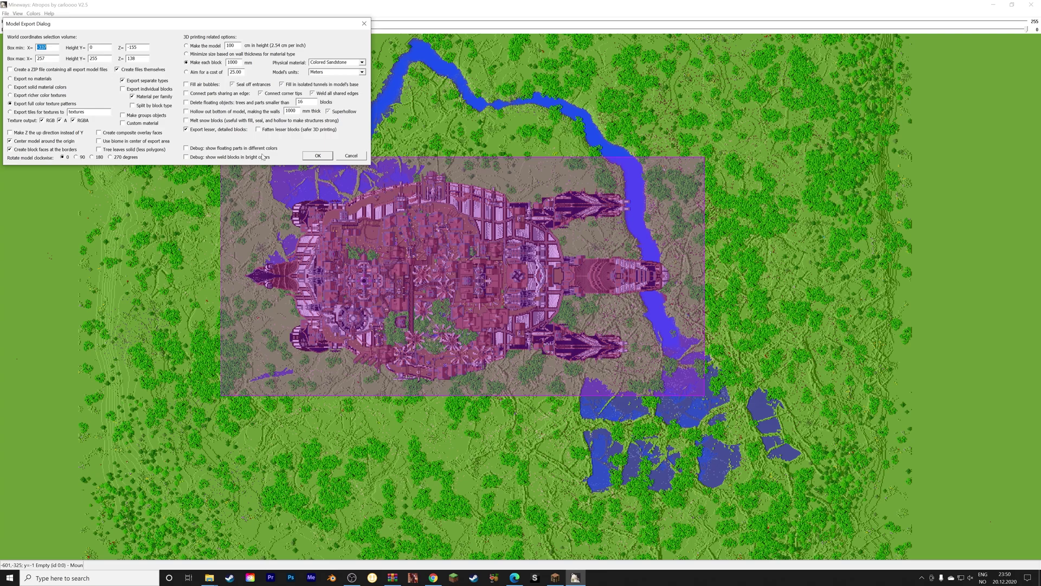
pyautogui.click(318, 156)
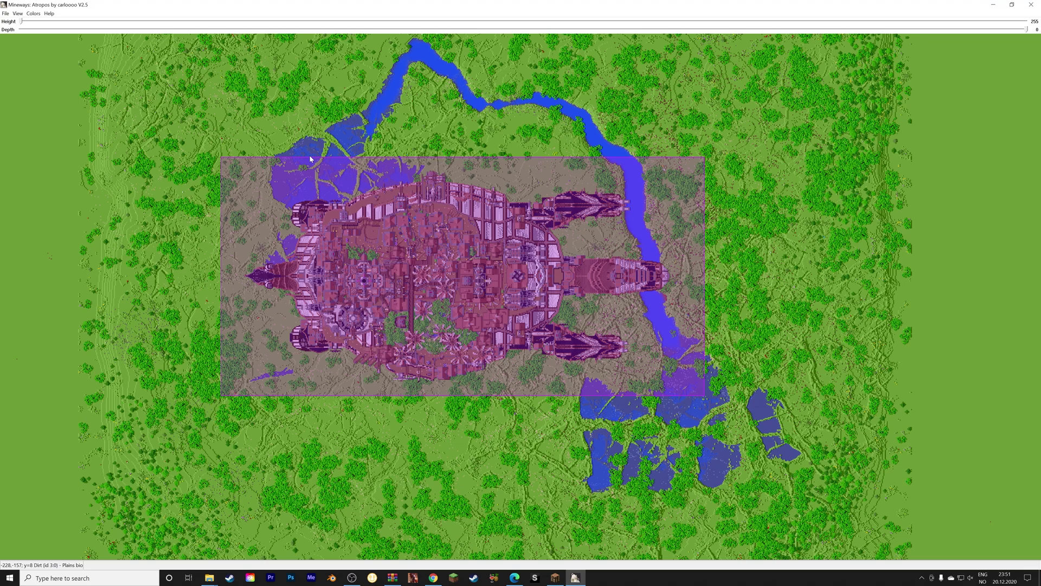
pyautogui.click(332, 577)
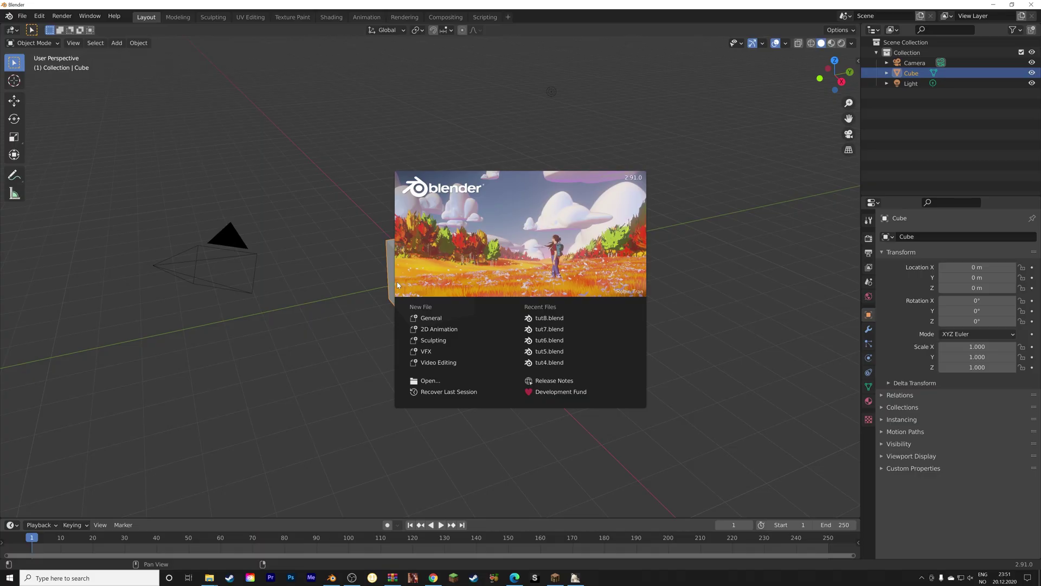
# Step: Dismiss the Blender splash screen and make the window fullscreen
pyautogui.click(326, 244)
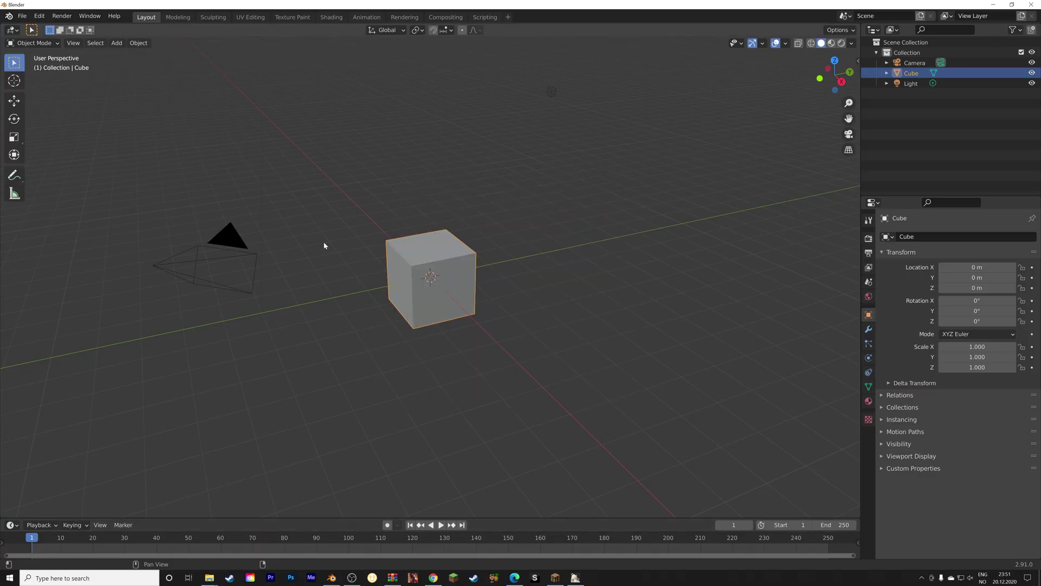
pyautogui.click(93, 17)
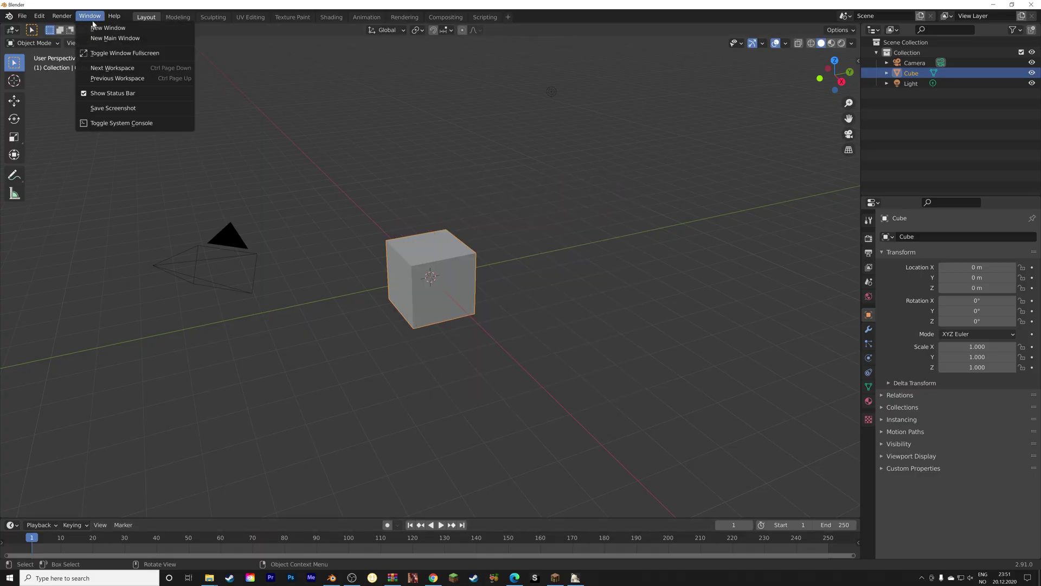
pyautogui.click(106, 53)
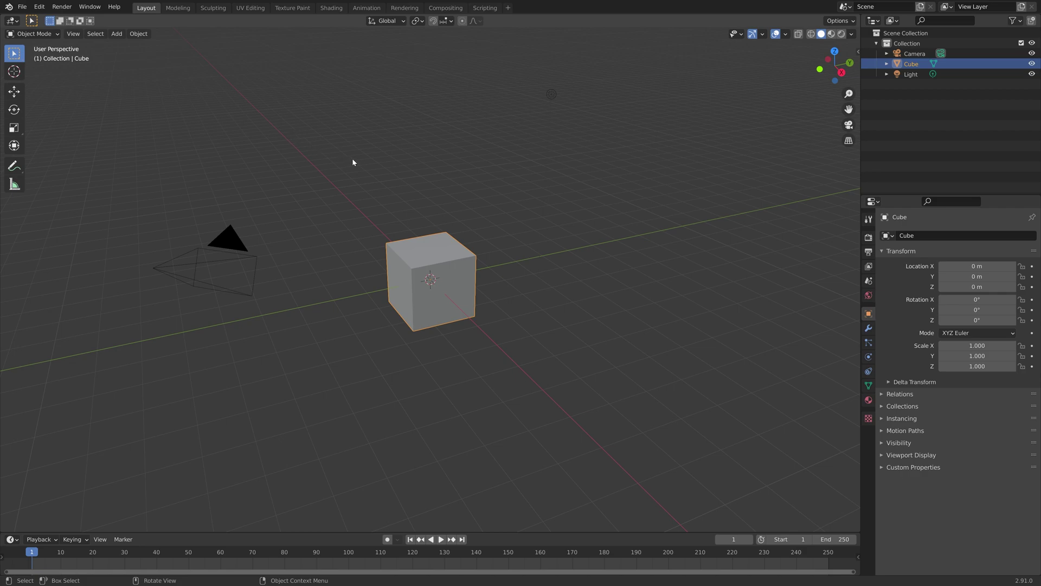
# Step: Delete the default cube and light so only the camera remains
pyautogui.keyDown('shift'); pyautogui.click(545, 98); pyautogui.keyUp('shift')
pyautogui.press('x')
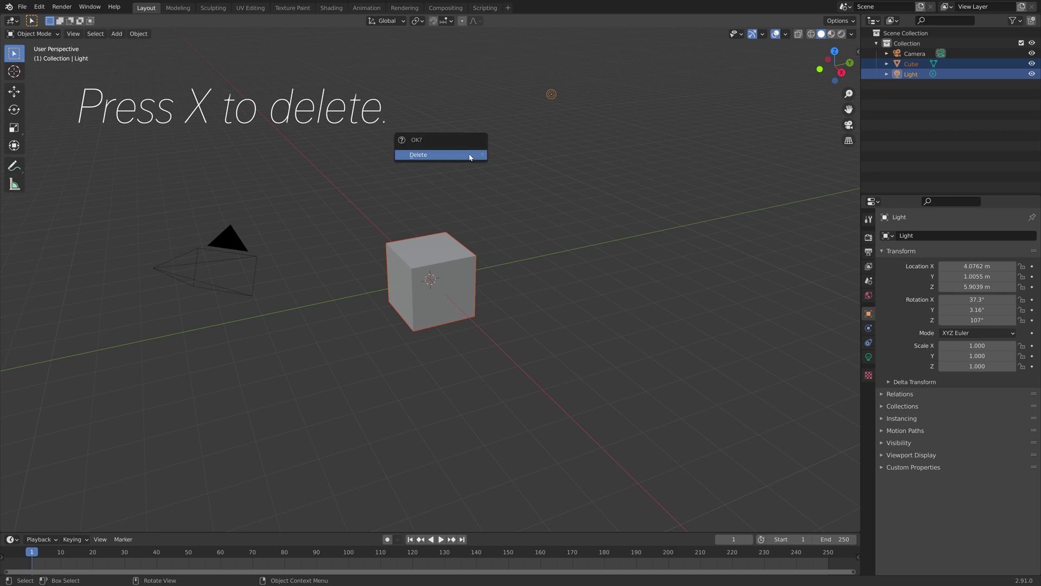
pyautogui.click(470, 156)
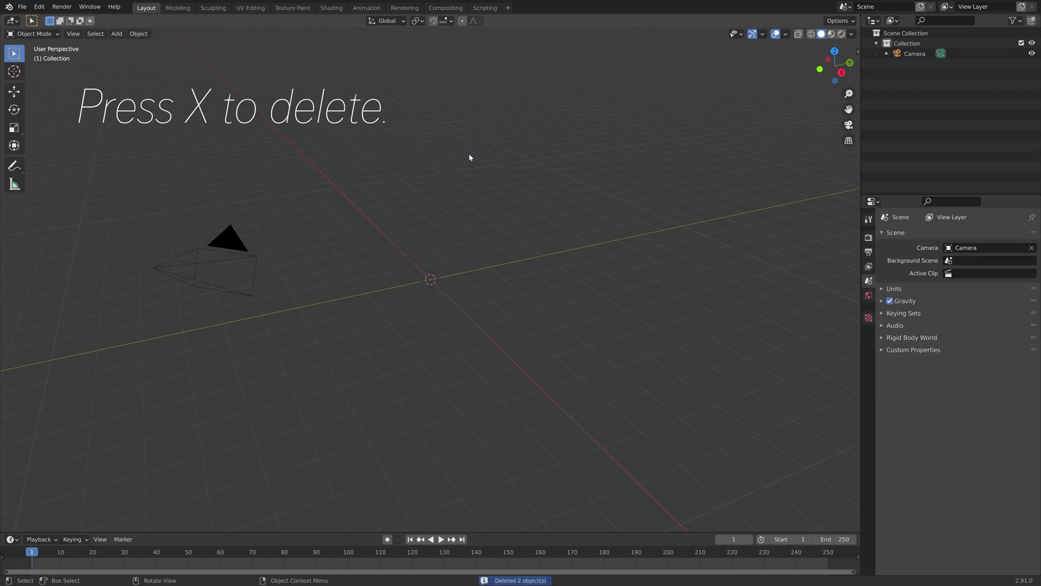
pyautogui.click(22, 7)
# Step: Import Minecraft model.obj from D:\Blender as a Wavefront OBJ
pyautogui.moveTo(65, 146)
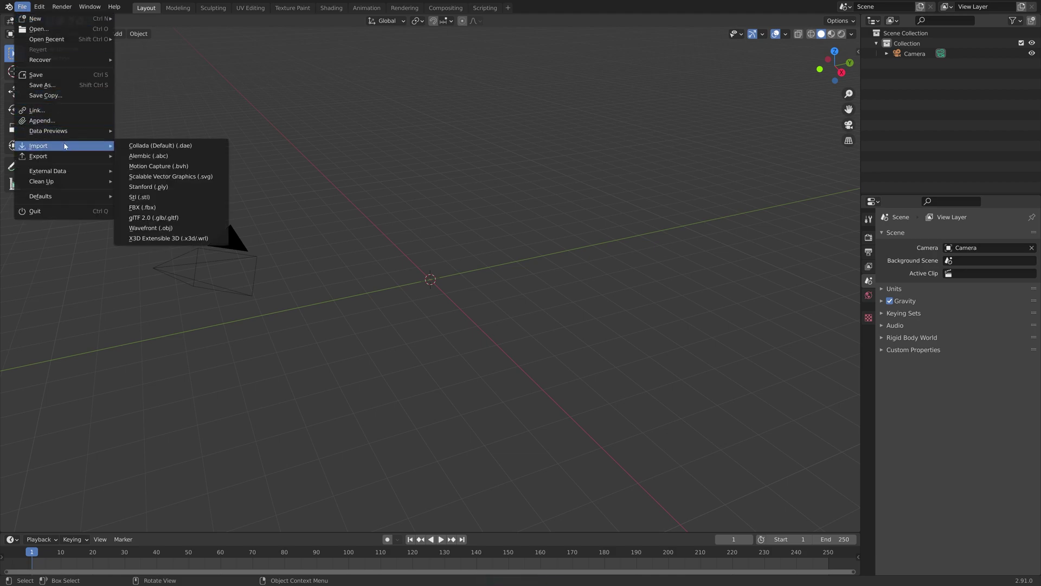
pyautogui.click(174, 228)
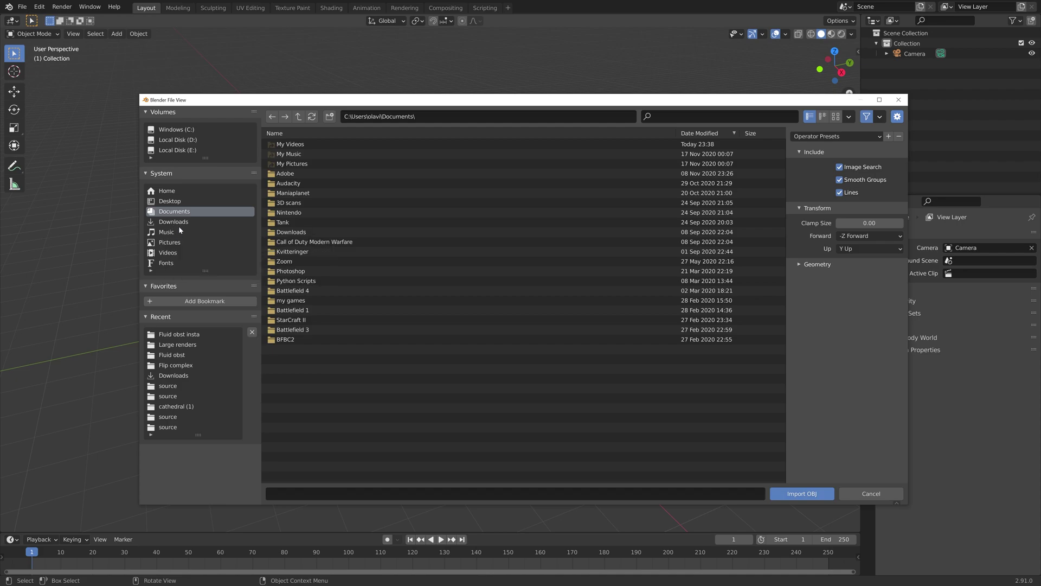
pyautogui.click(180, 141)
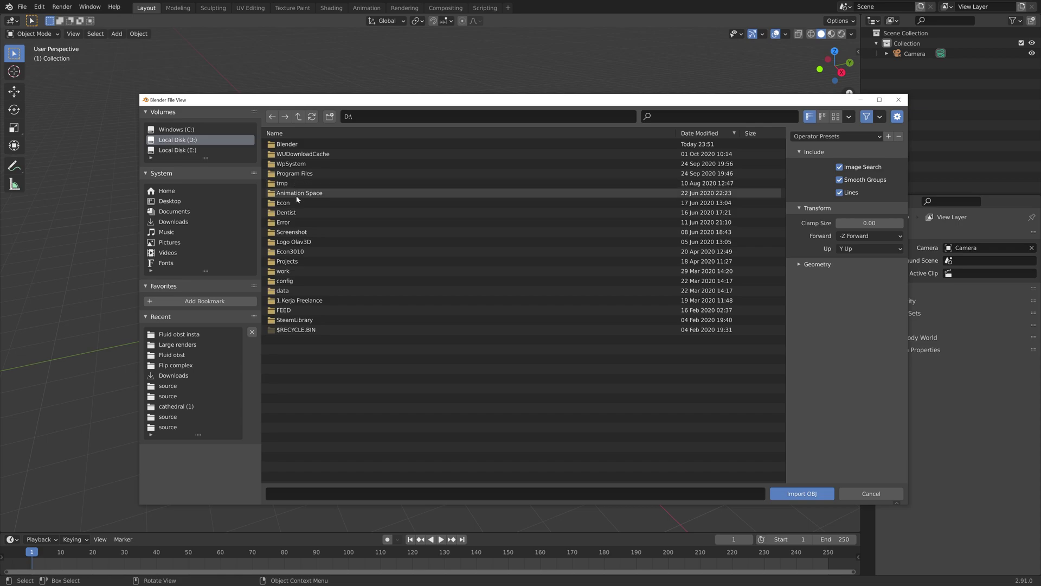
pyautogui.doubleClick(307, 145)
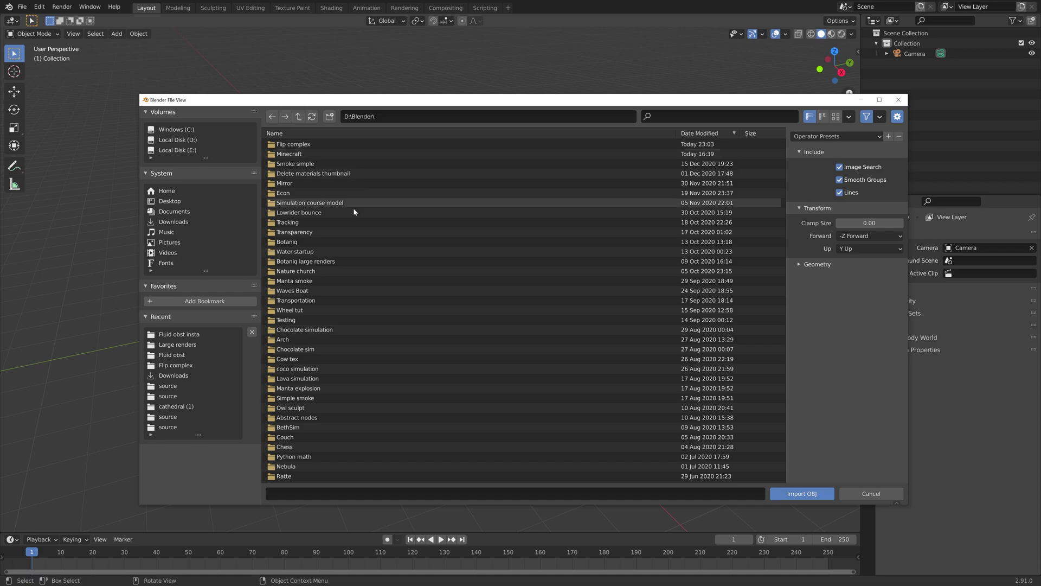
pyautogui.scroll(-10, 369, 249)
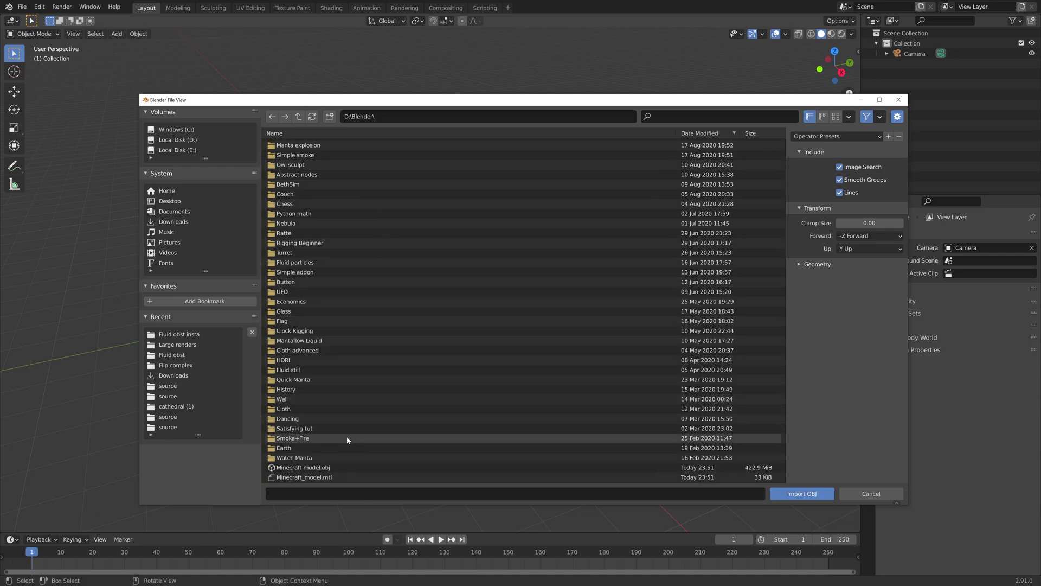
pyautogui.click(331, 467)
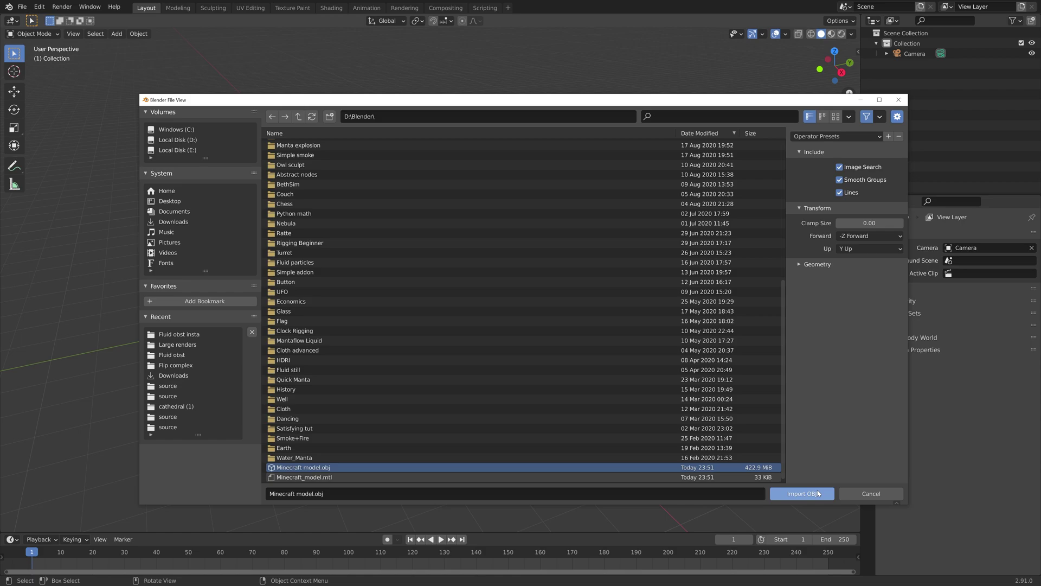
pyautogui.click(818, 491)
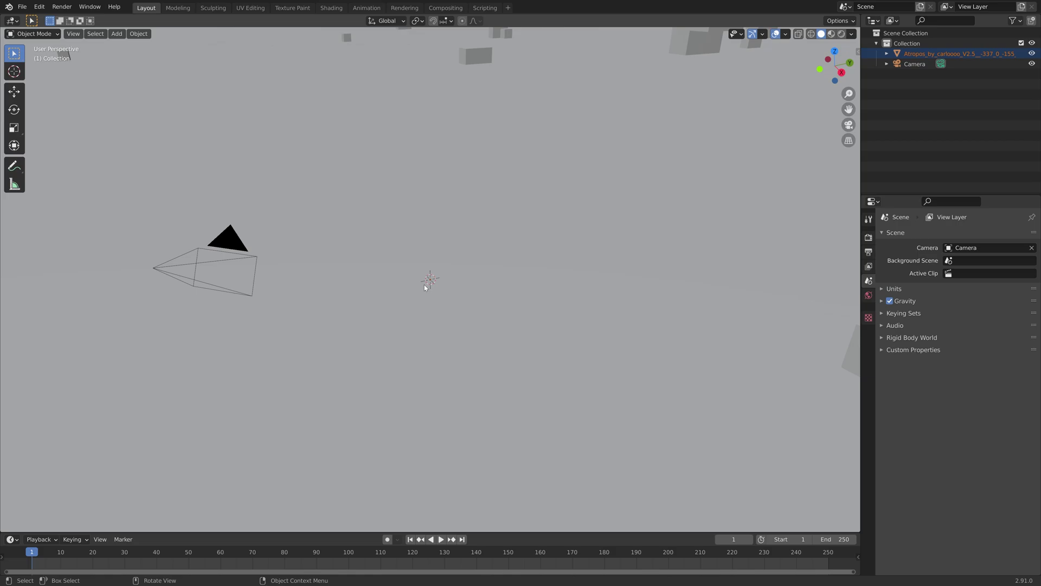
# Step: Set Clip End to 100000 m in the sidebar's View tab so the whole tortoise shows
pyautogui.scroll(-12, 425, 252)
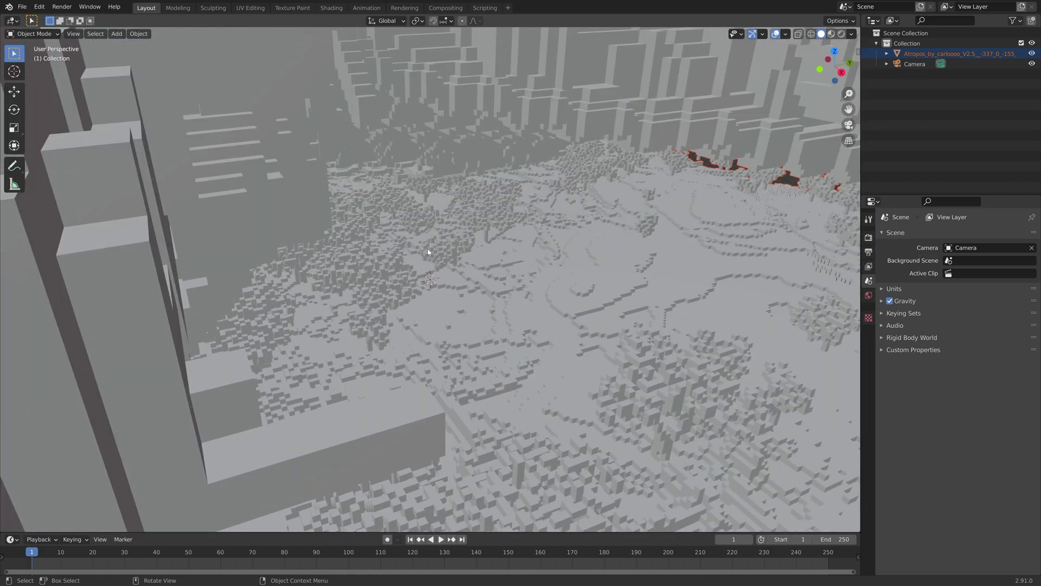
pyautogui.scroll(-6, 427, 251)
pyautogui.scroll(5, 425, 250)
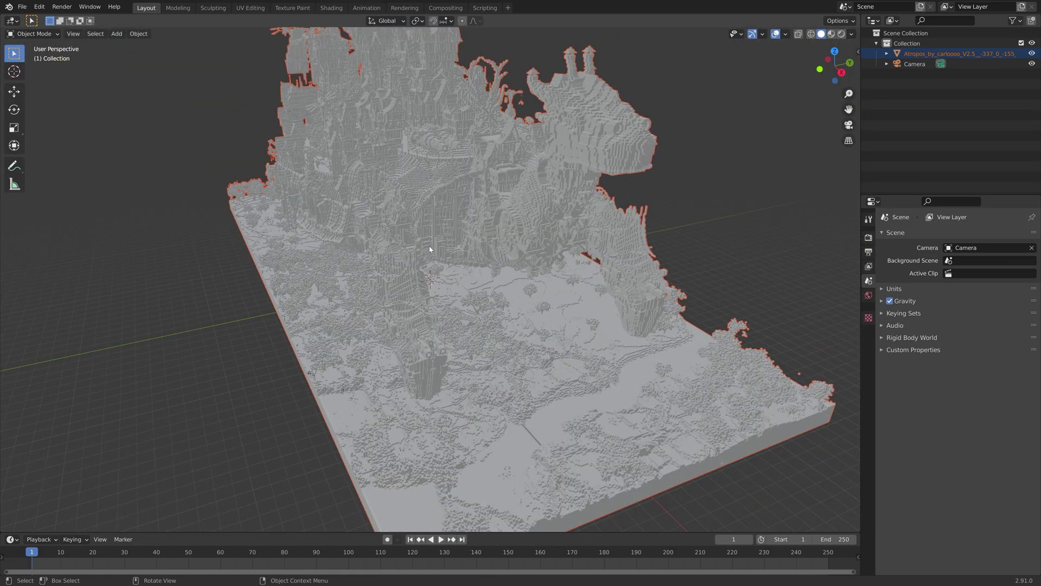
pyautogui.moveTo(426, 250); pyautogui.dragTo(565, 264, button='middle')
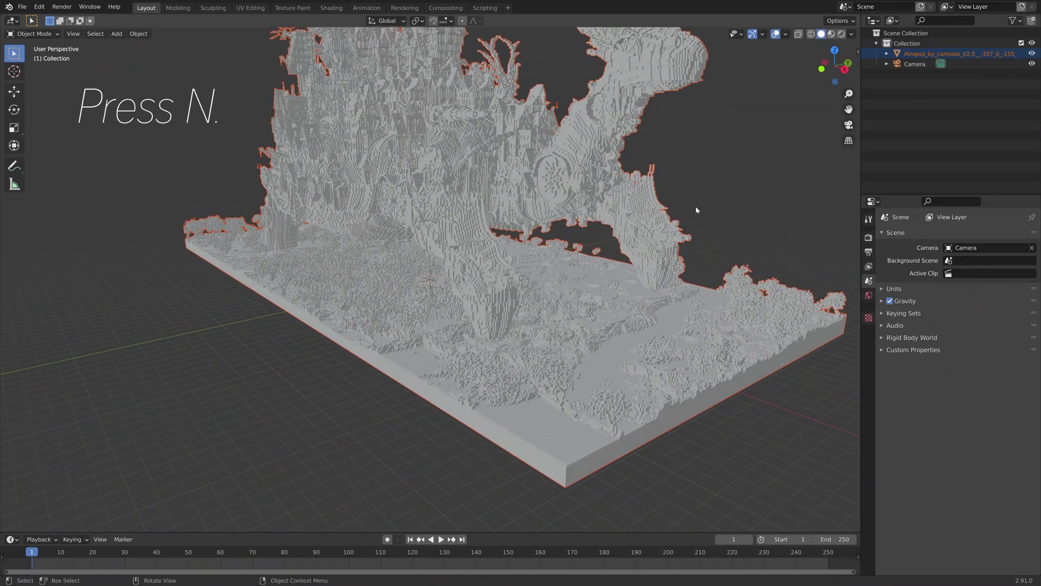
pyautogui.press('n')
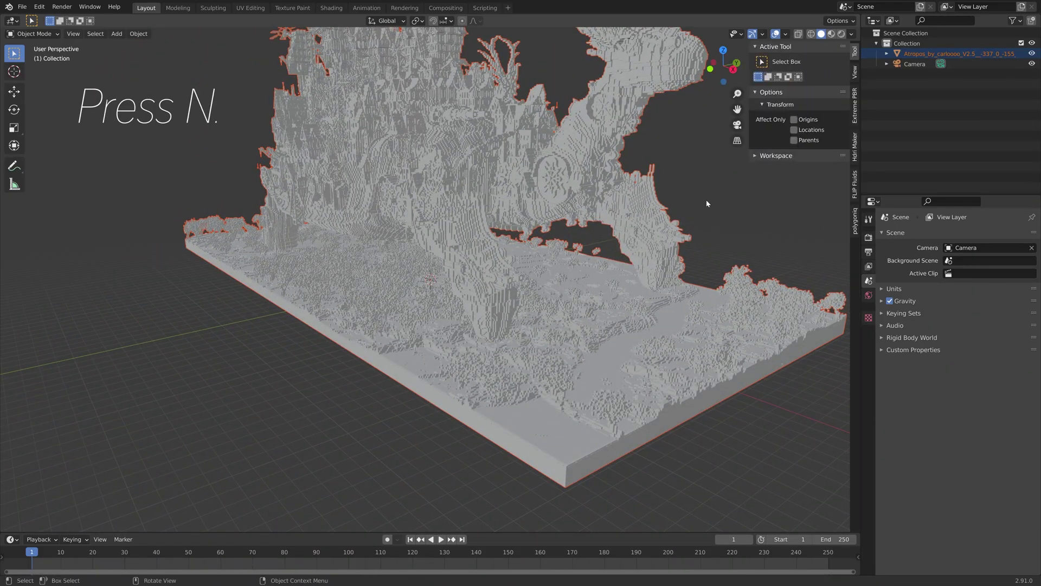
pyautogui.click(856, 73)
pyautogui.click(817, 83)
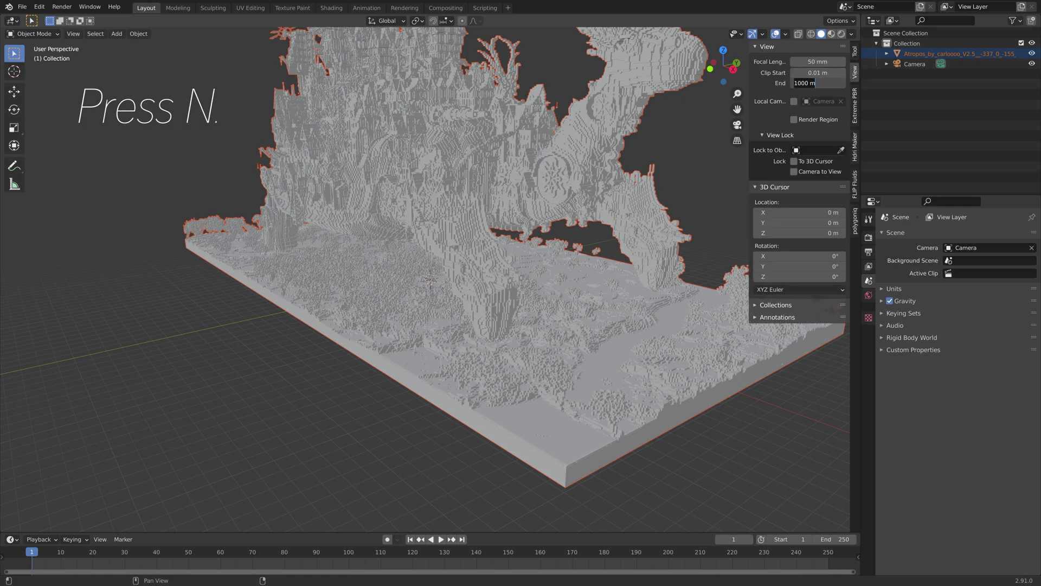
pyautogui.hotkey('ctrl', 'a')
pyautogui.write('10')
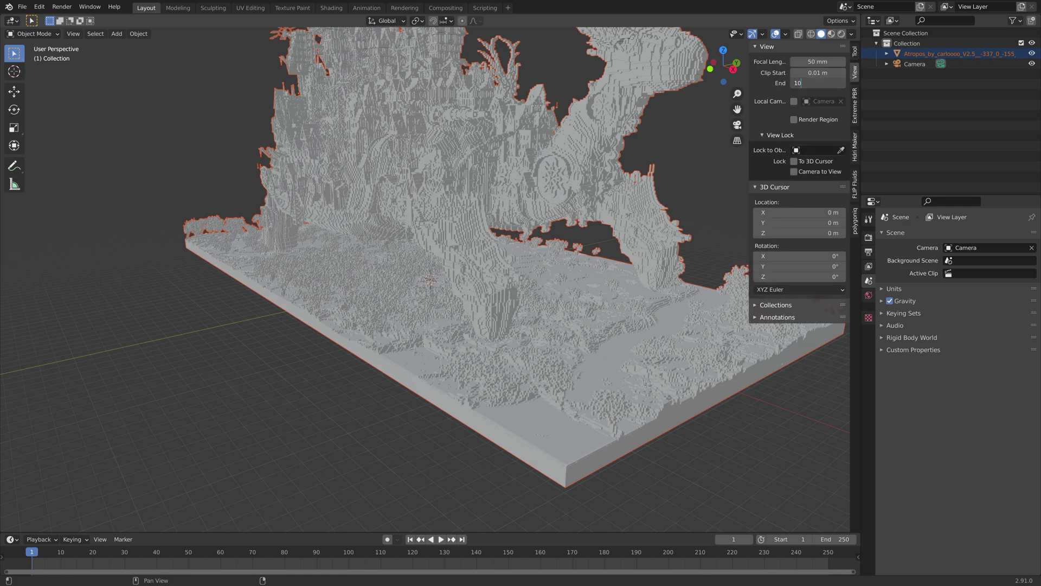
pyautogui.write('0000')
pyautogui.press('Return')
pyautogui.moveTo(638, 269); pyautogui.dragTo(577, 209, button='middle')
pyautogui.press('n')
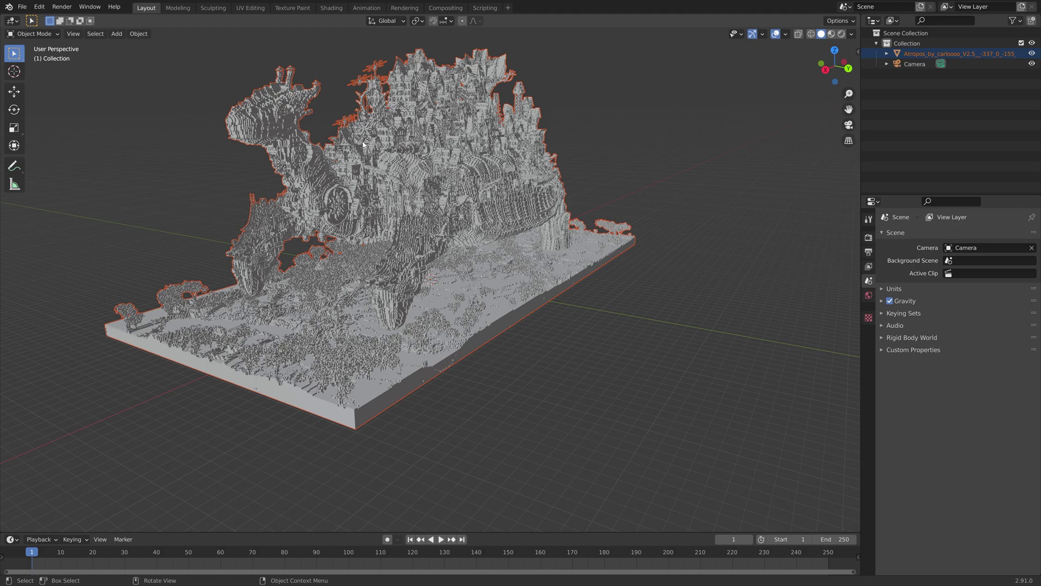
# Step: Save the scene as tut.blend in D:\Blender\Minecraft
pyautogui.click(23, 6)
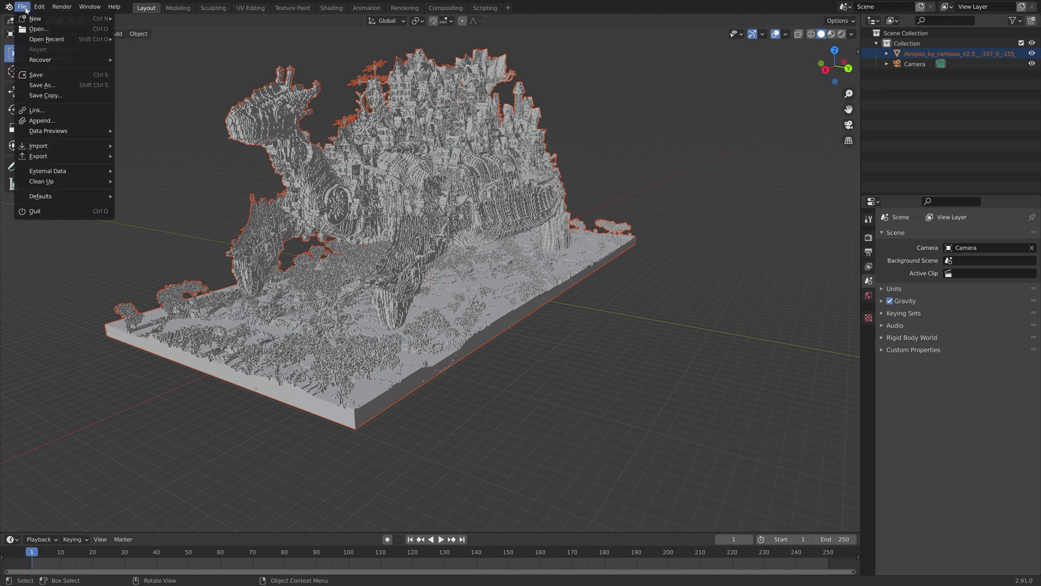
pyautogui.click(38, 82)
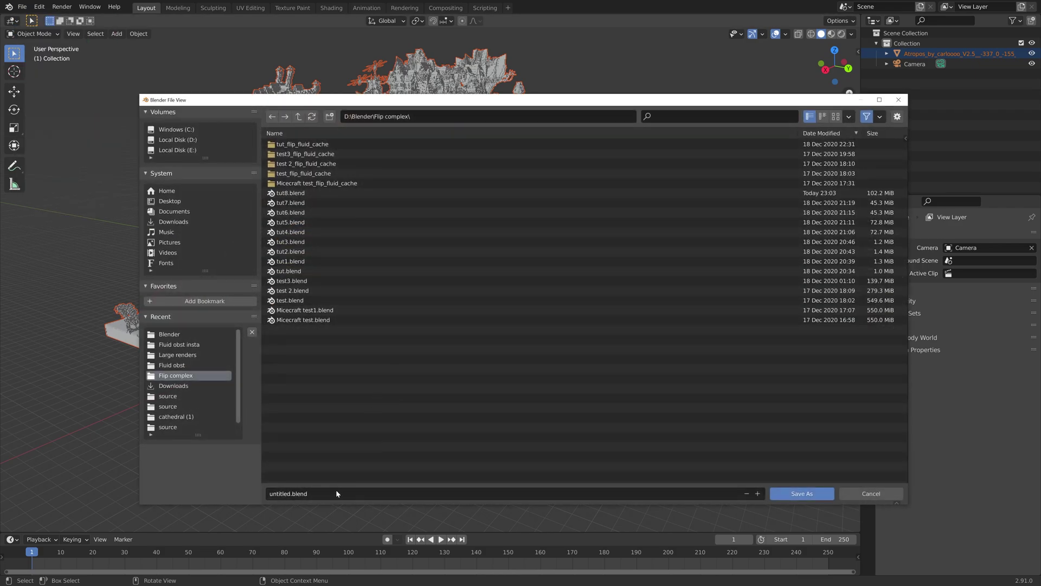
pyautogui.click(298, 116)
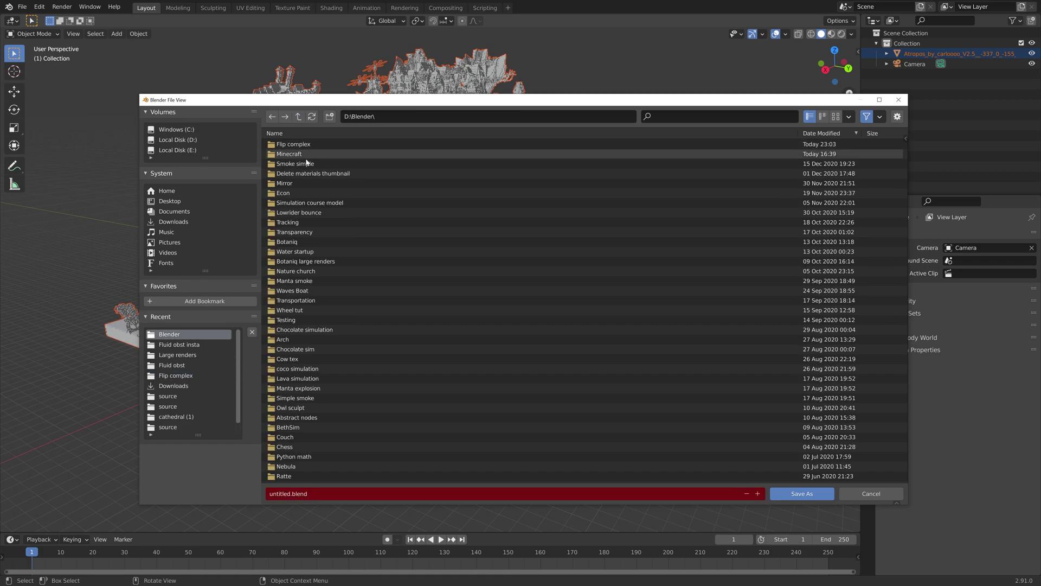
pyautogui.doubleClick(289, 154)
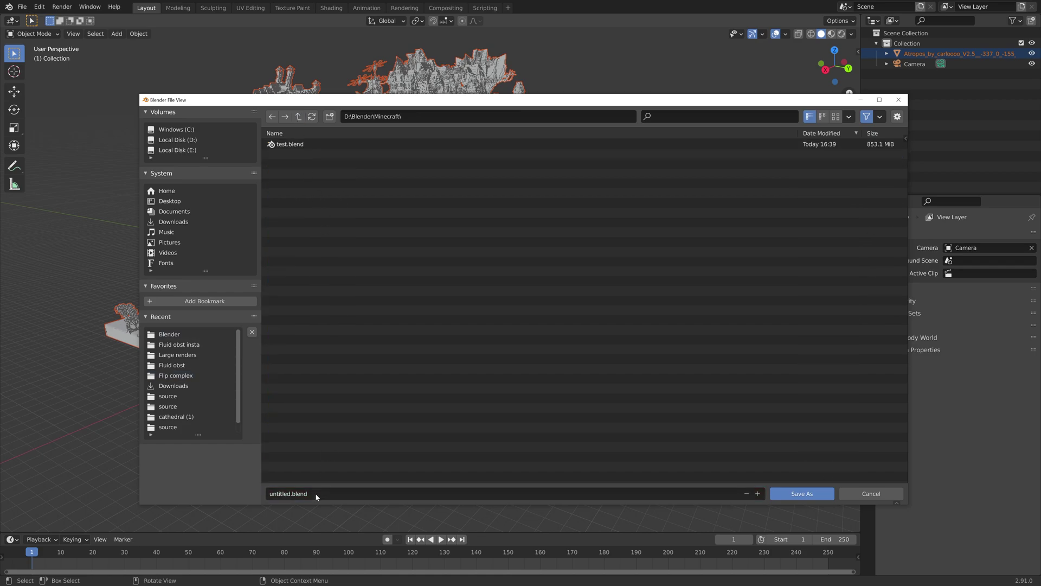
pyautogui.click(325, 493)
pyautogui.write('tut.blend')
pyautogui.press('Return')
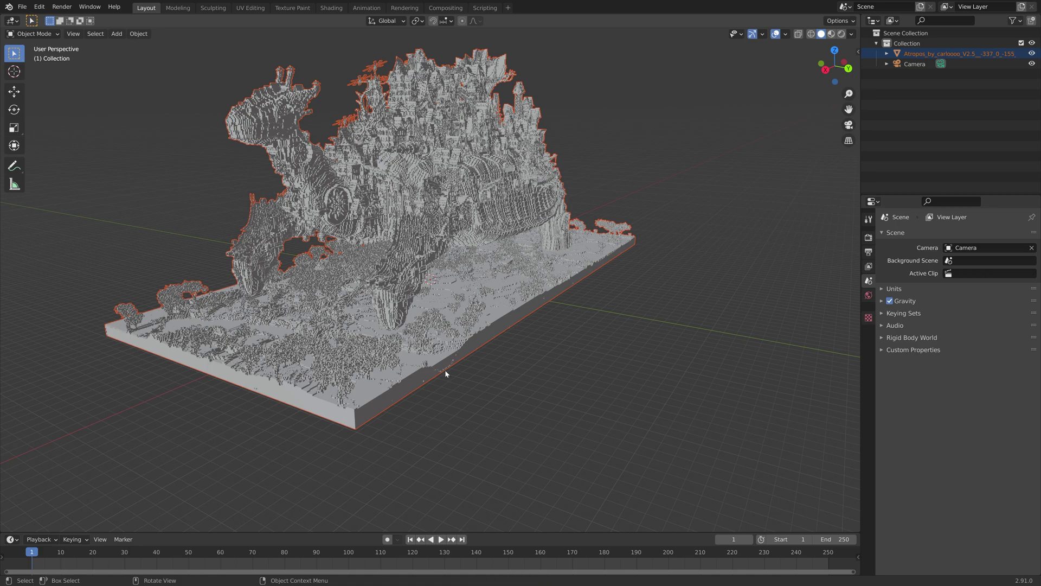
# Step: Switch to Chrome and open the HDRI Haven website in a new tab
pyautogui.hotkey('alt', 'Tab')
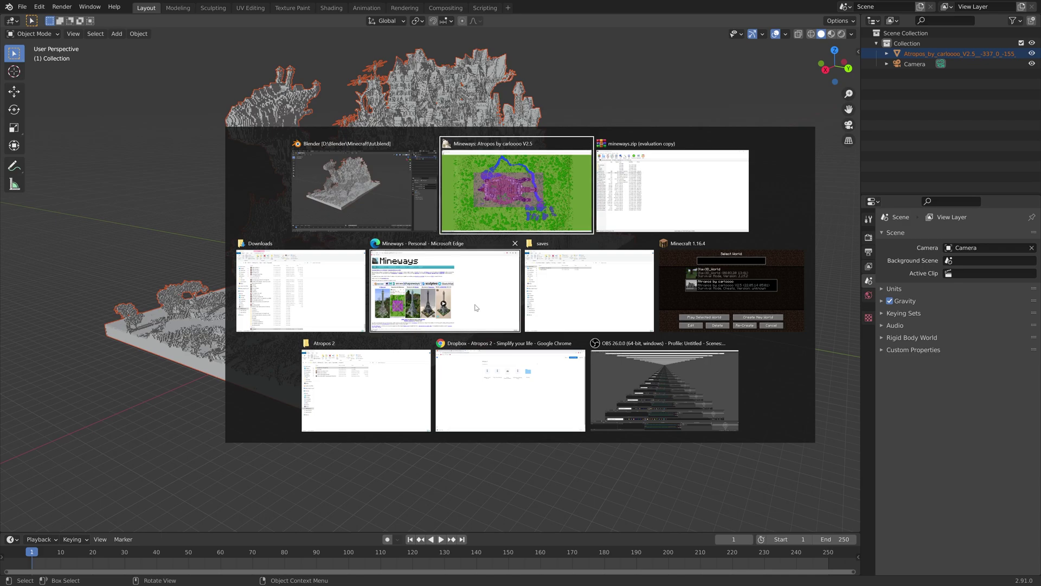
pyautogui.click(510, 391)
pyautogui.click(304, 7)
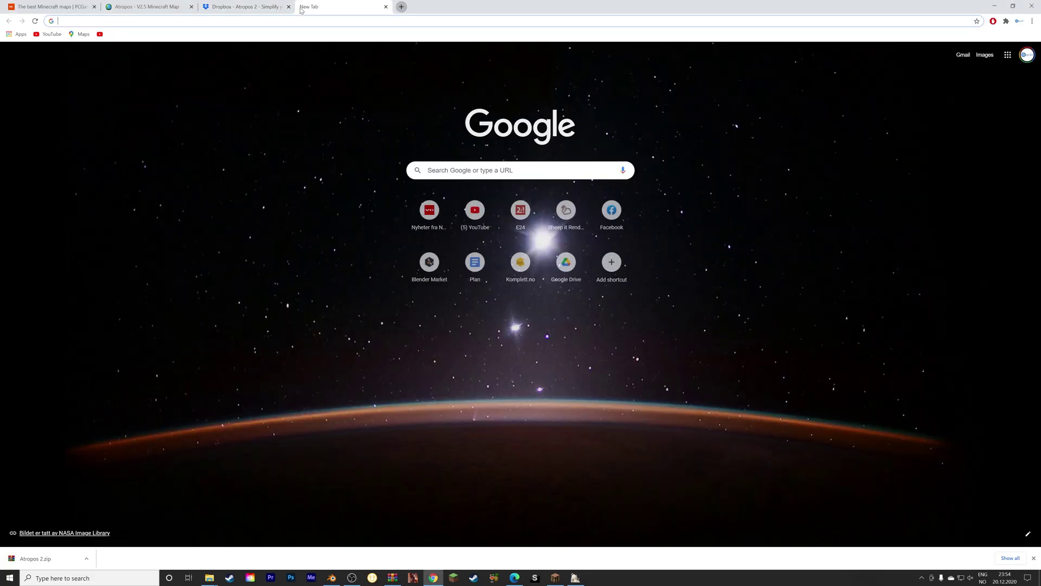
pyautogui.write('hdrihaven.com')
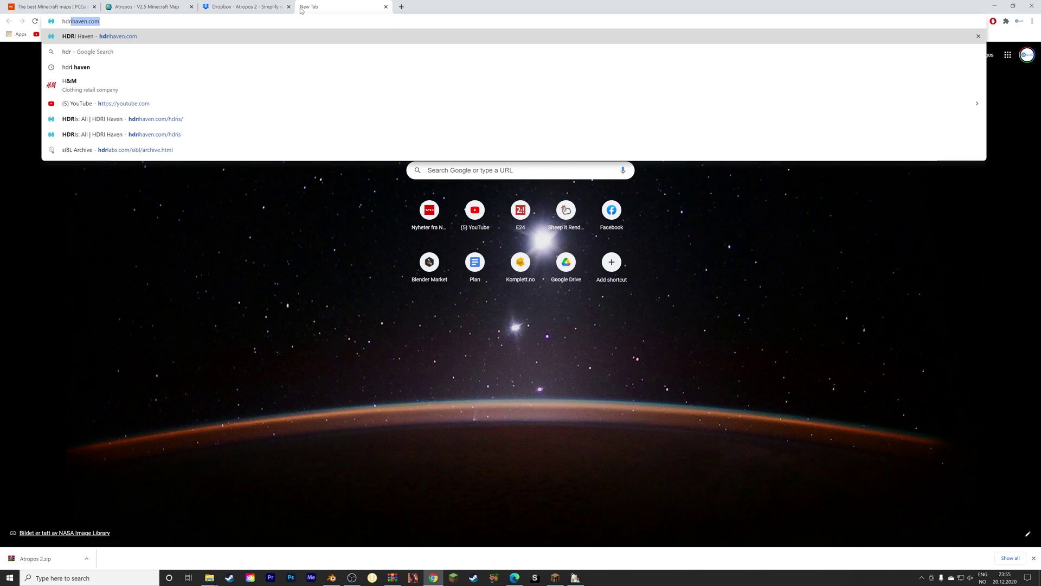
pyautogui.press('Return')
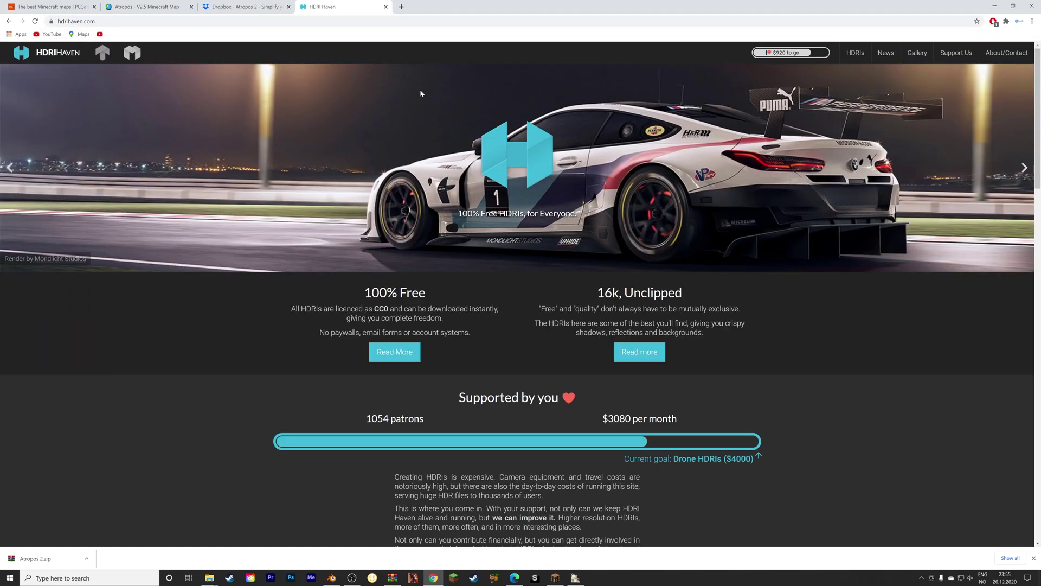
# Step: Download the 8k HDR of the Immenstädter Horn HDRI from the full catalogue
pyautogui.scroll(-6, 503, 257)
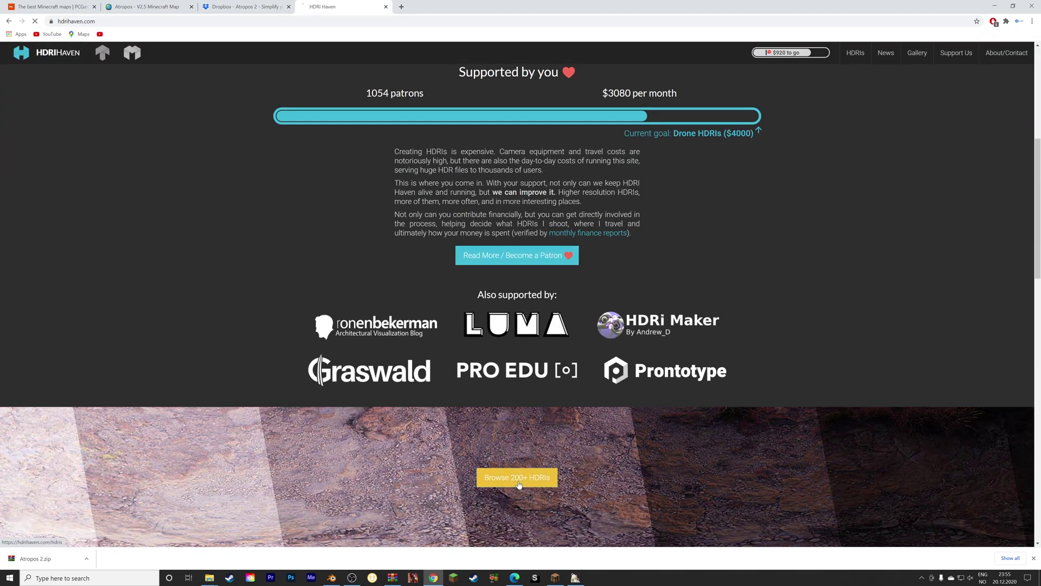
pyautogui.click(517, 478)
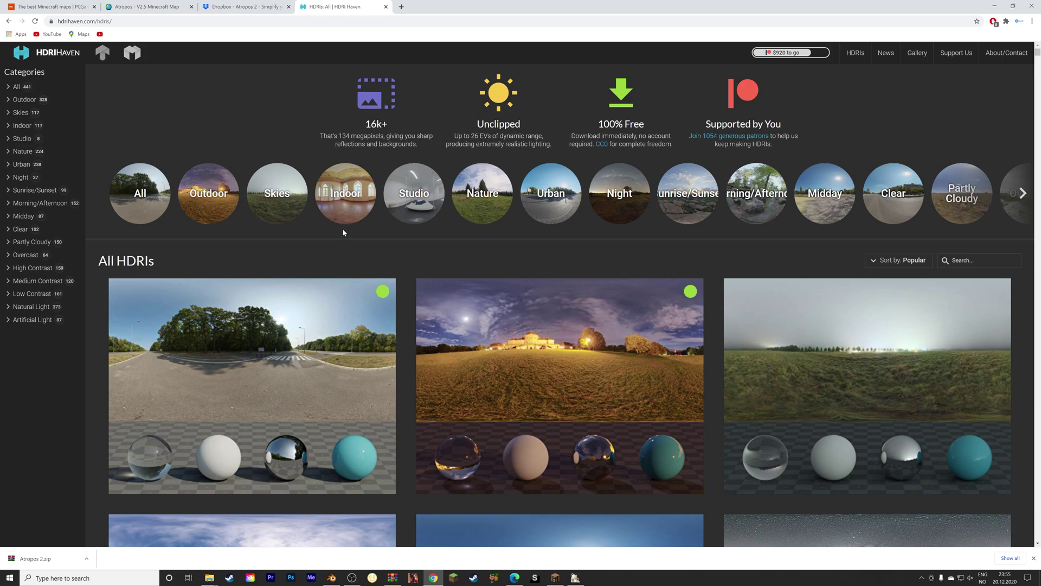
pyautogui.scroll(-7, 335, 199)
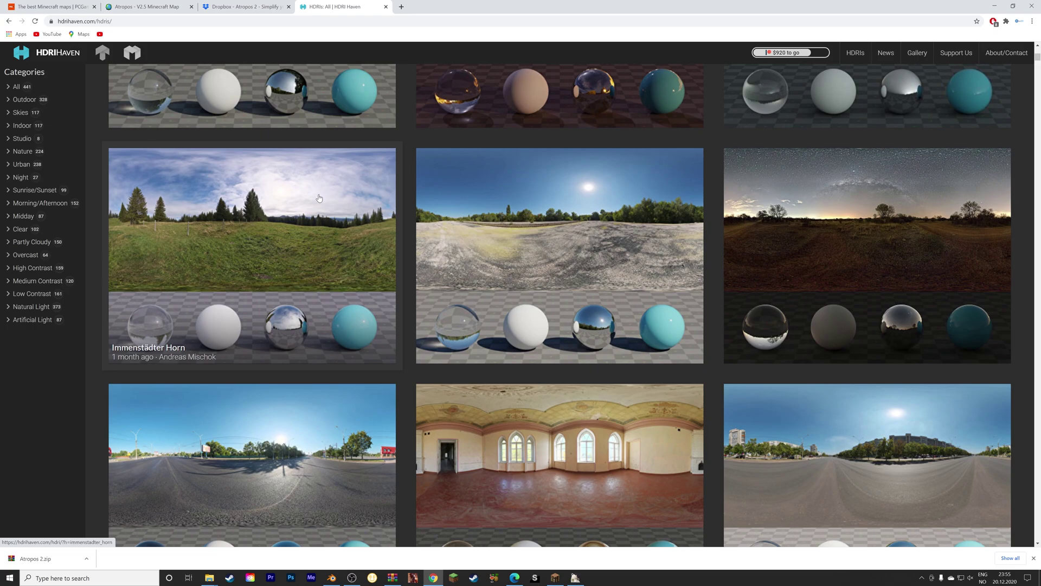
pyautogui.click(319, 198)
pyautogui.scroll(-6, 336, 217)
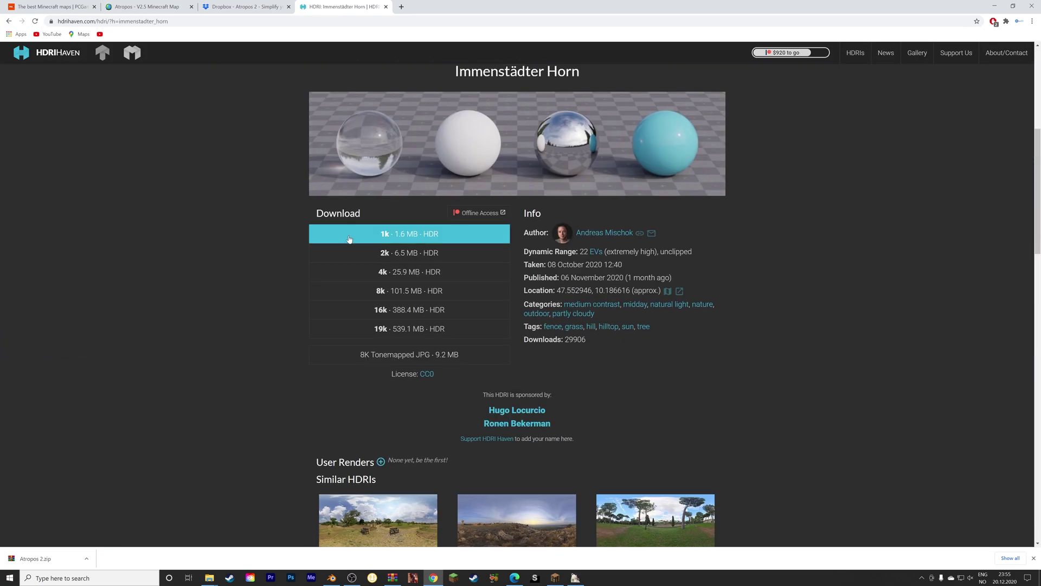
pyautogui.click(401, 288)
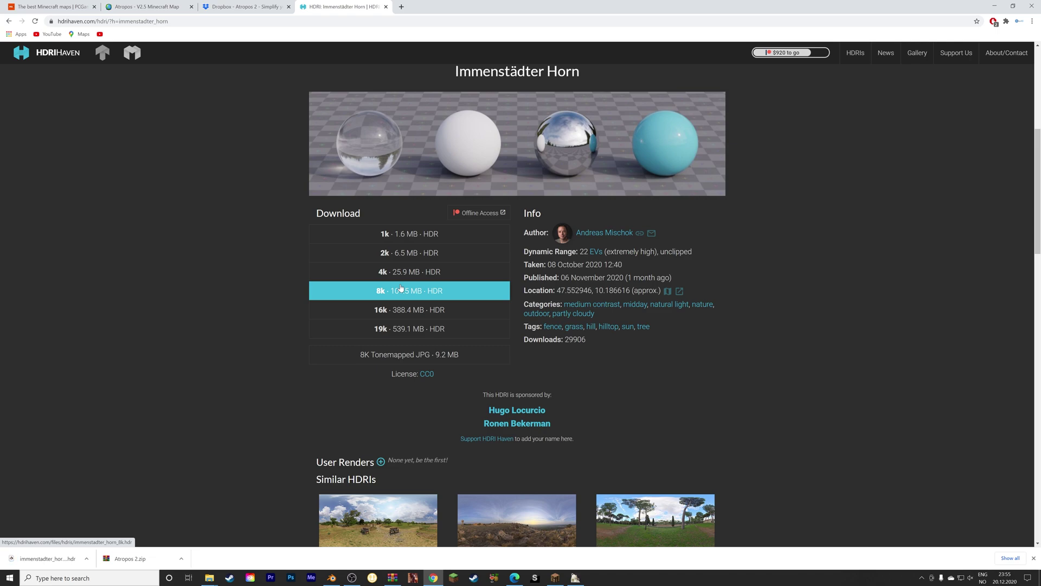
# Step: Set the World colour to an Environment Texture using immenstadter_horn_8k.hdr from Downloads
pyautogui.click(331, 577)
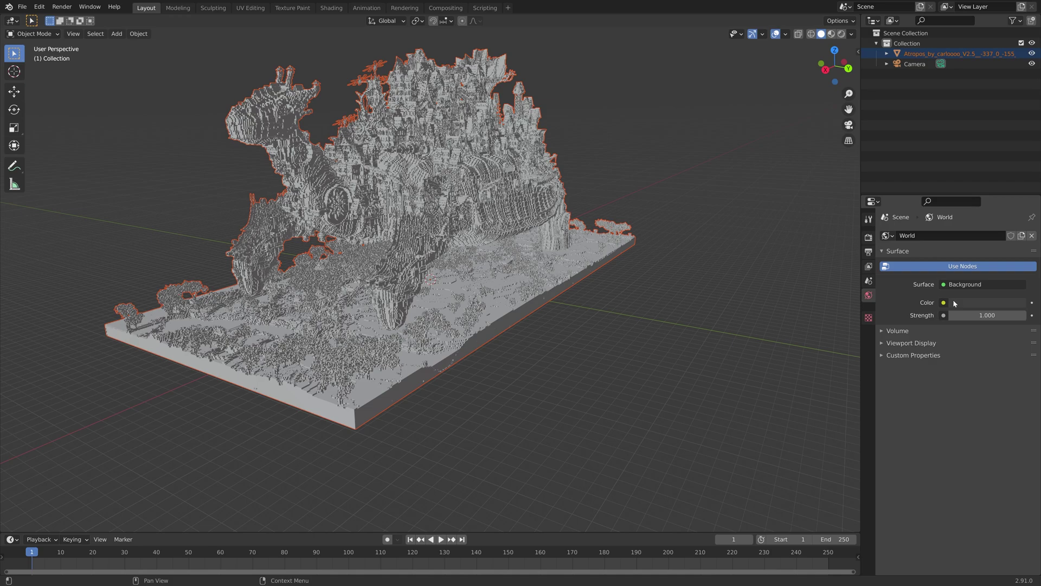
pyautogui.click(944, 302)
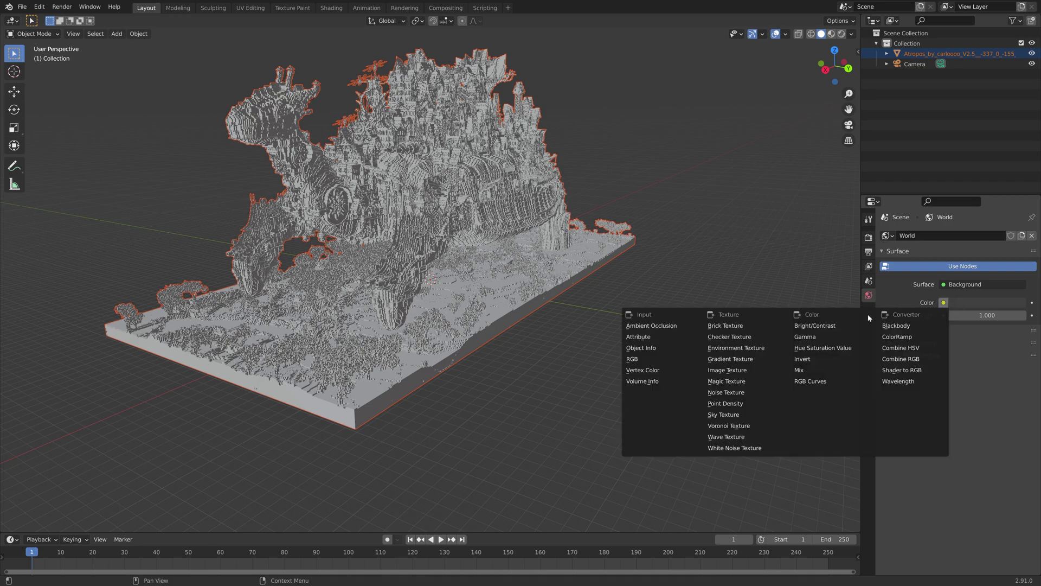
pyautogui.click(760, 347)
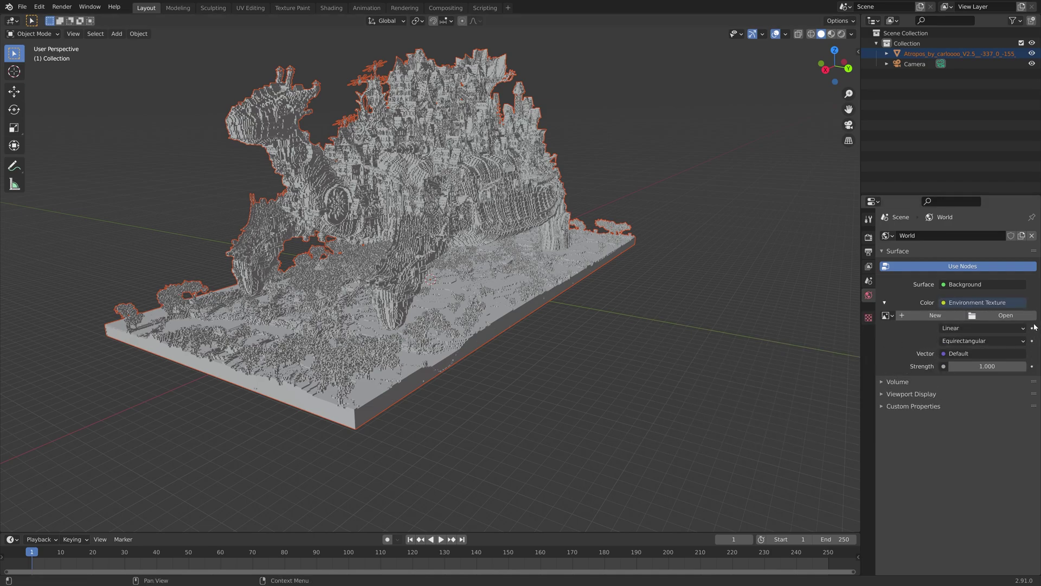
pyautogui.click(1006, 315)
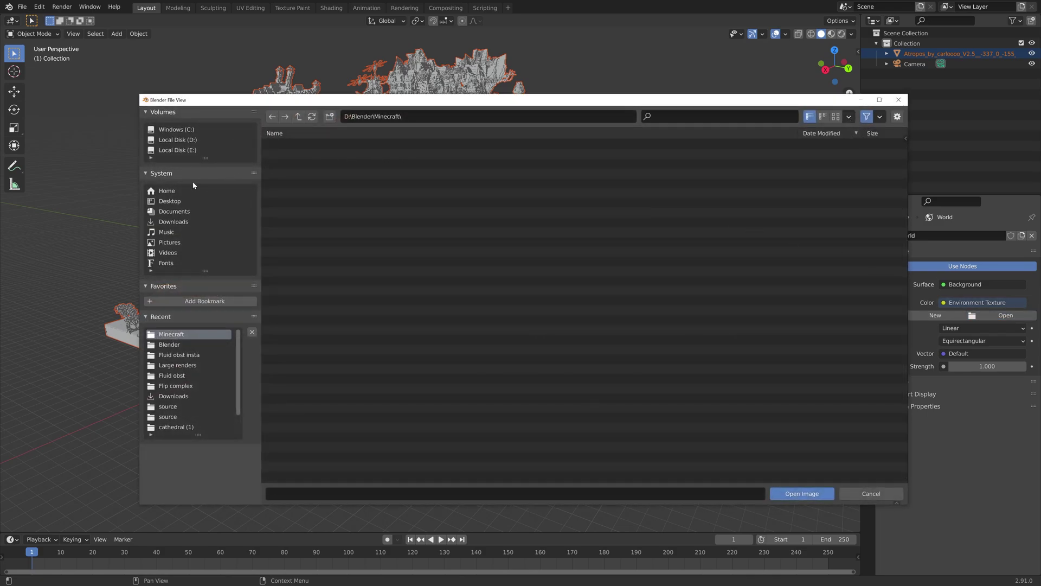
pyautogui.click(175, 221)
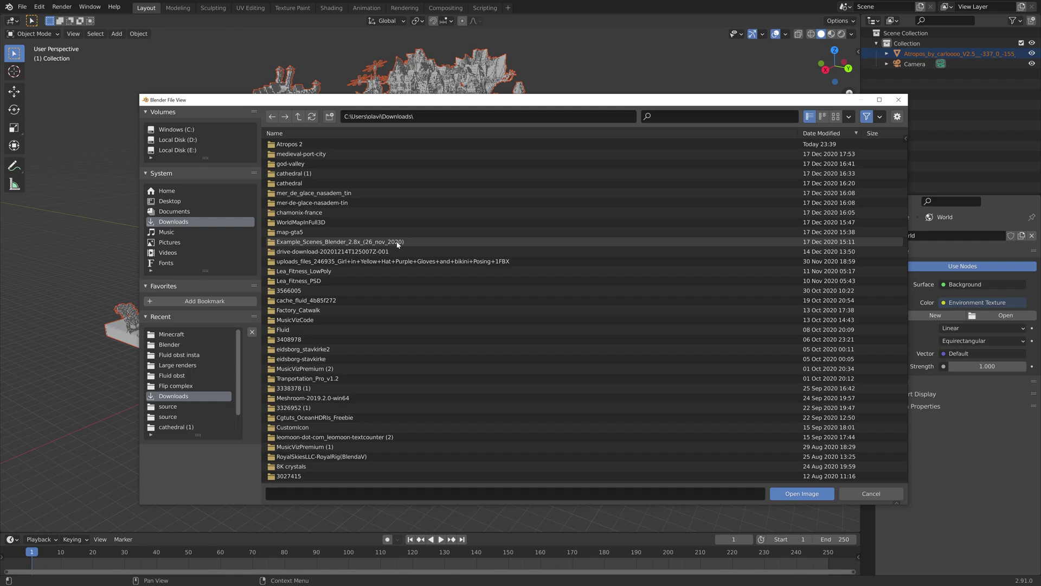
pyautogui.scroll(-15, 397, 249)
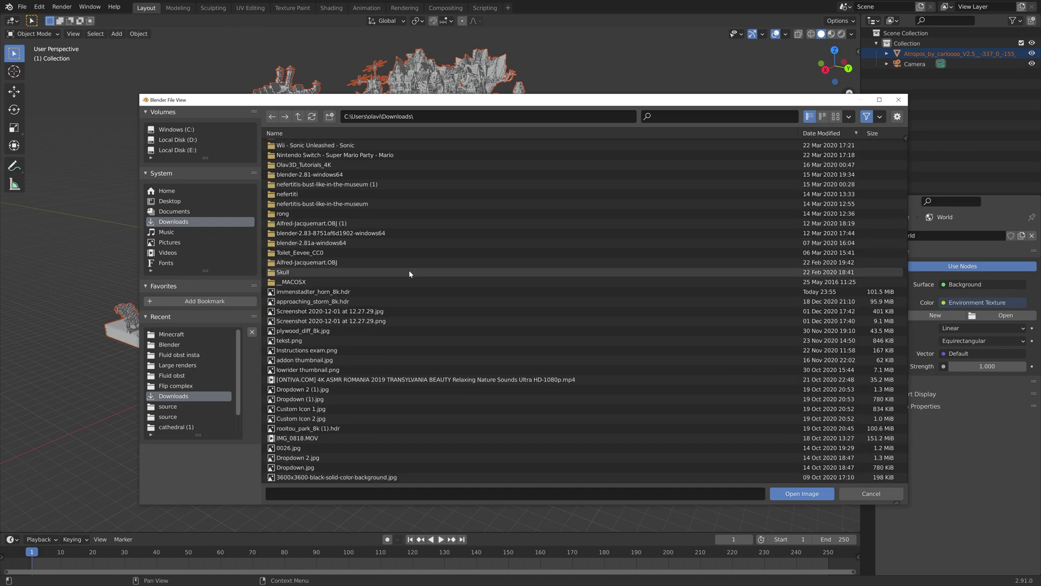
pyautogui.click(395, 289)
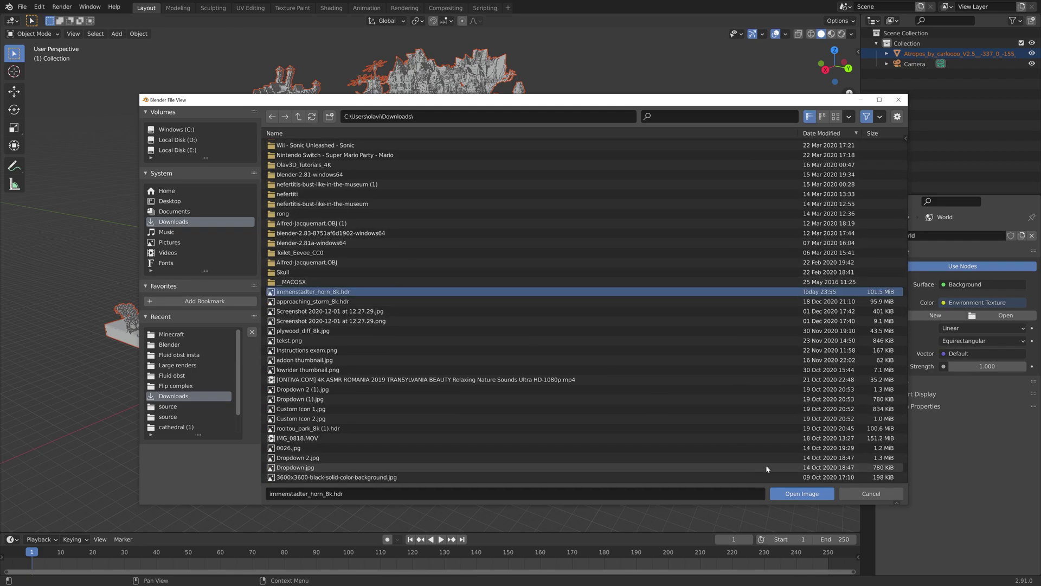
pyautogui.click(785, 494)
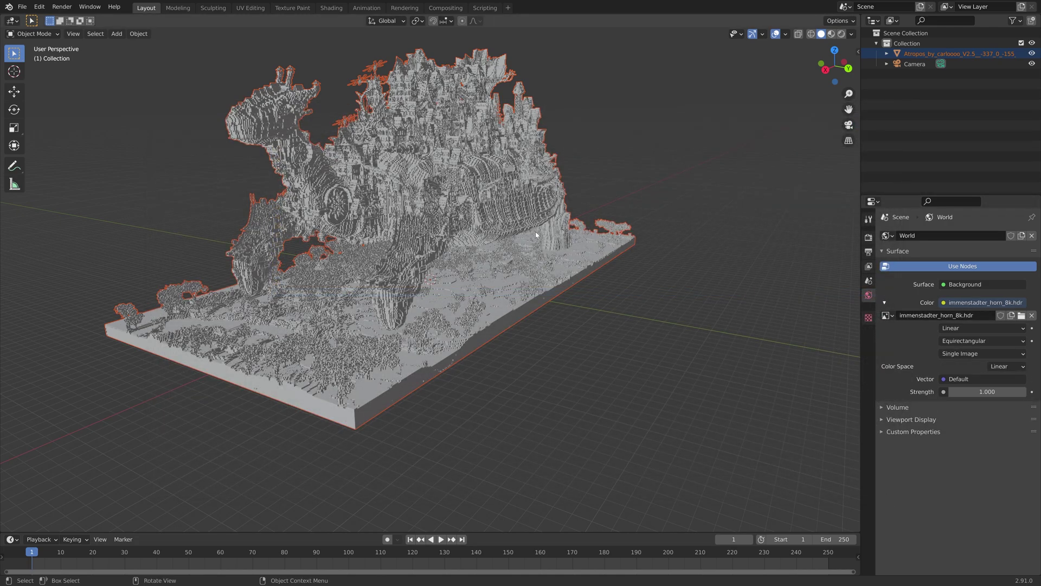
# Step: Raise the world lighting strength to 2
pyautogui.click(971, 391)
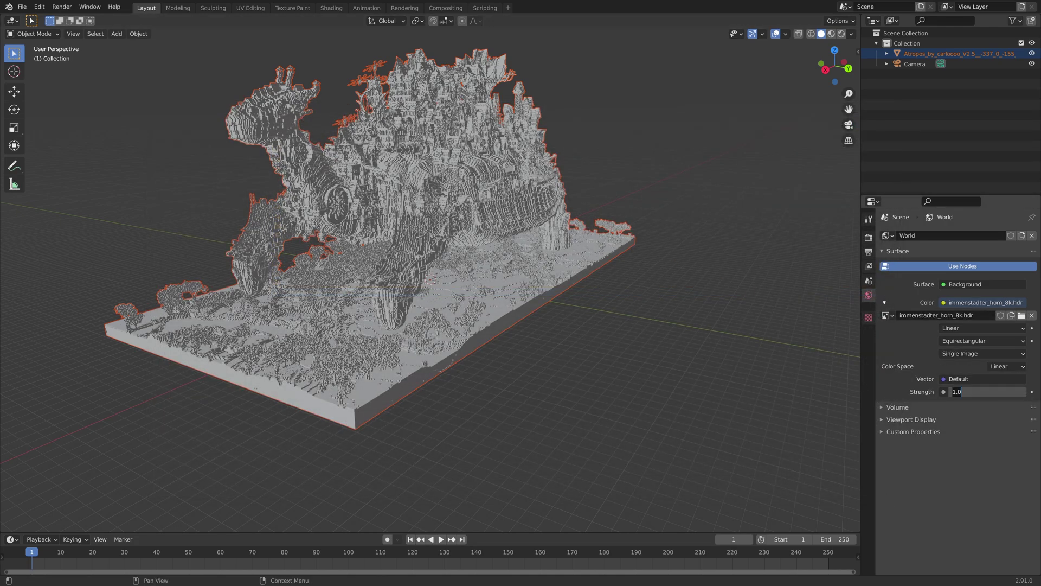
pyautogui.write('2')
pyautogui.press('Return')
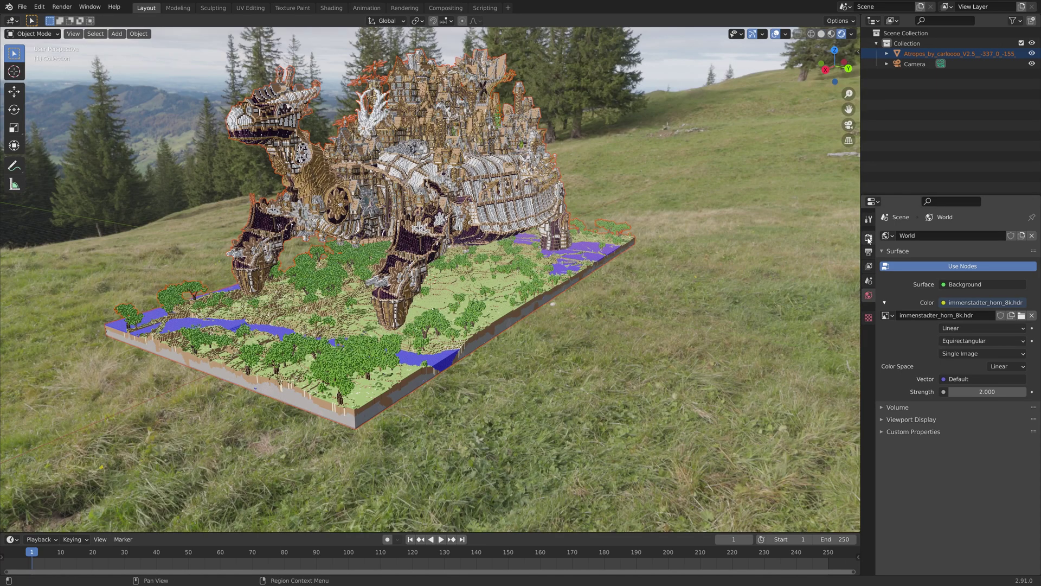
# Step: Set the render engine to Cycles with GPU Compute as the device
pyautogui.click(869, 239)
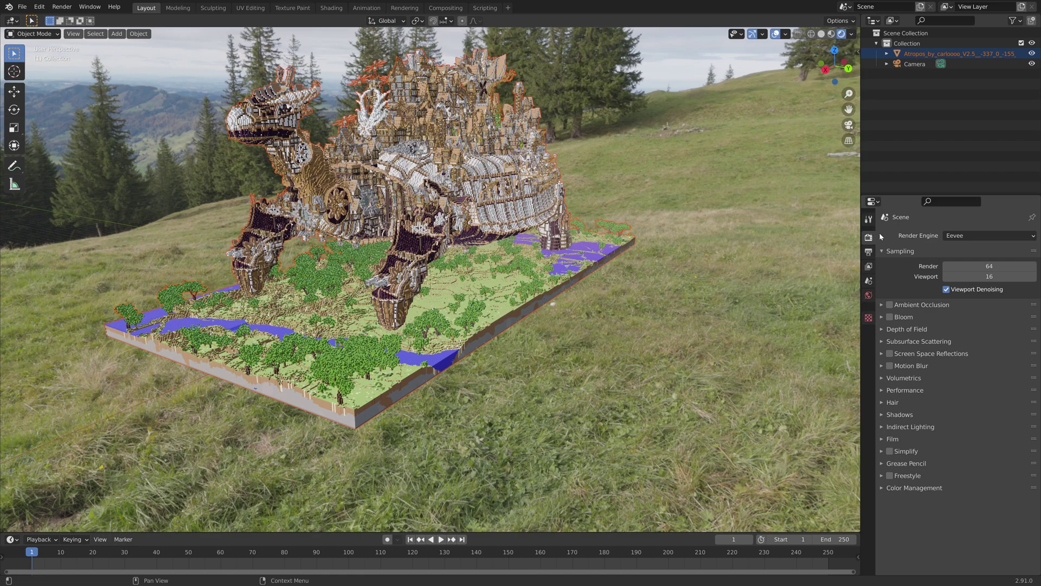
pyautogui.click(960, 237)
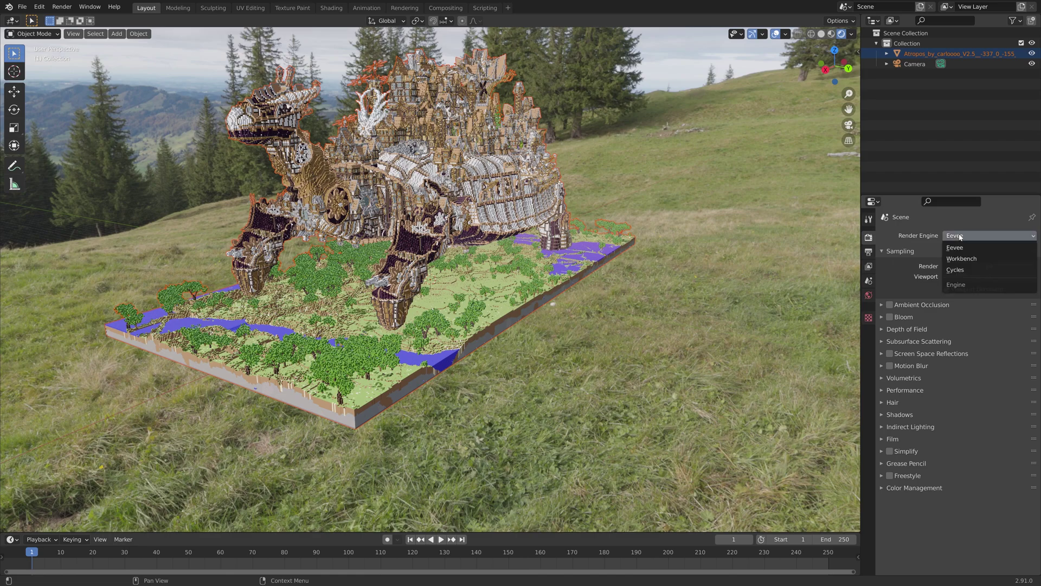
pyautogui.click(959, 270)
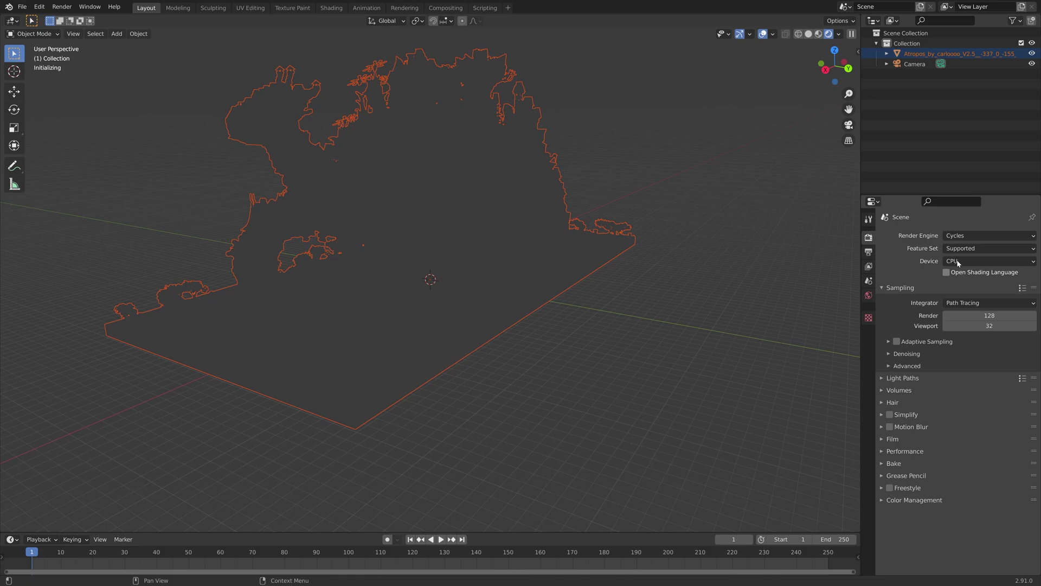
pyautogui.click(1002, 260)
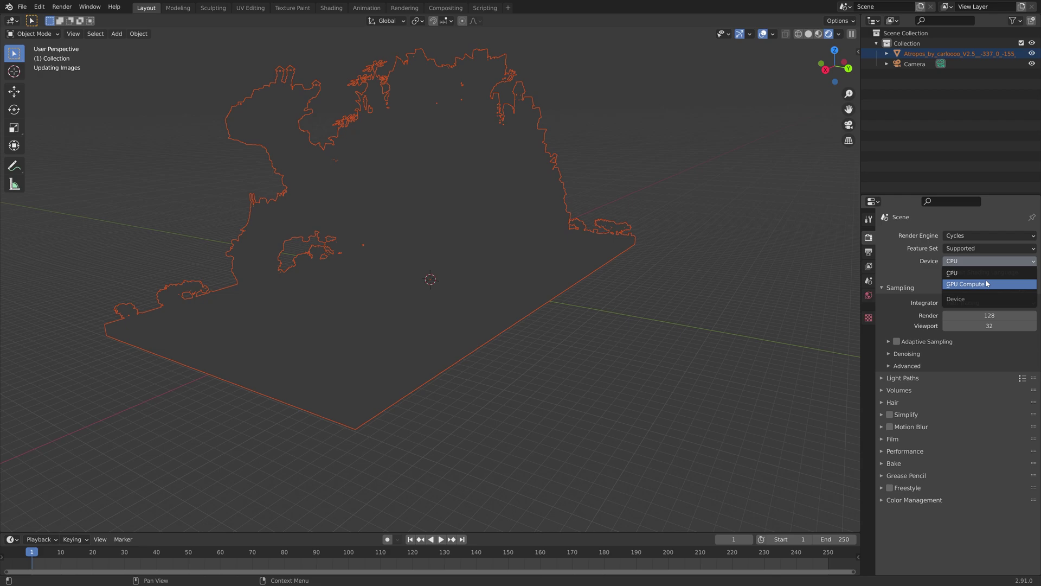
pyautogui.click(987, 284)
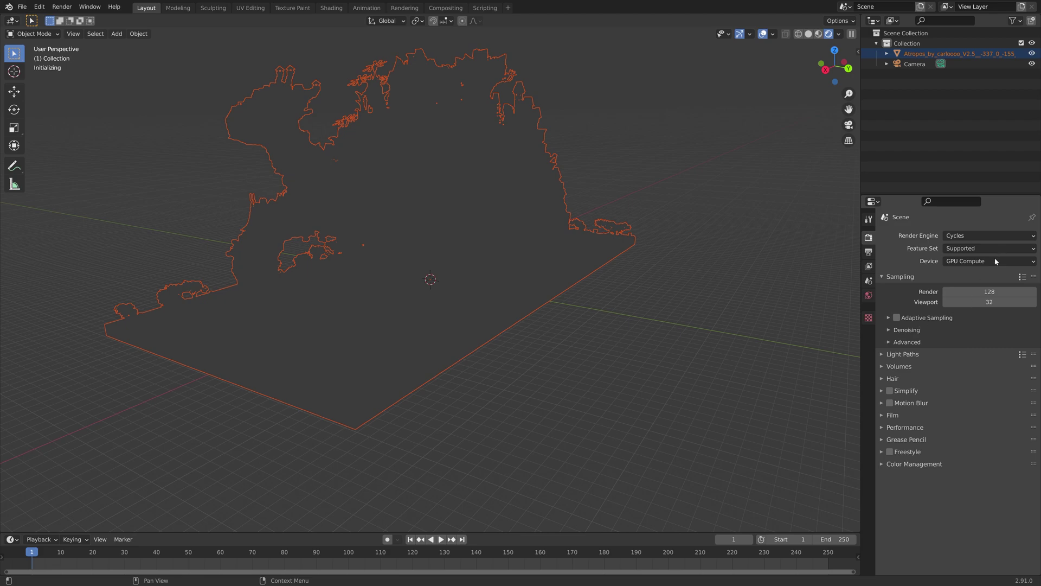
# Step: Enable transparent Film, set render samples to 200, and turn off viewport overlays
pyautogui.click(885, 418)
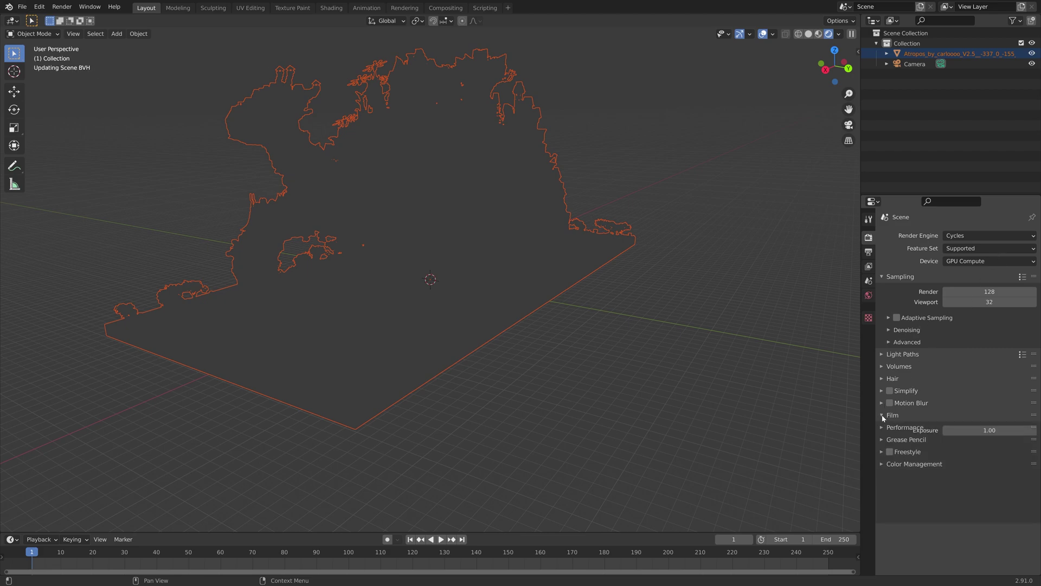
pyautogui.click(897, 488)
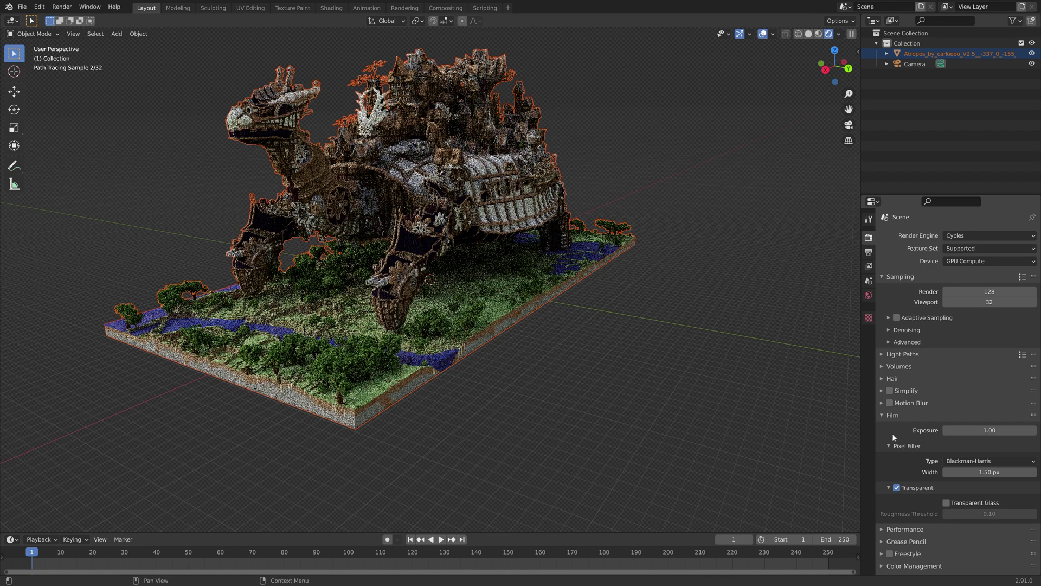
pyautogui.click(984, 292)
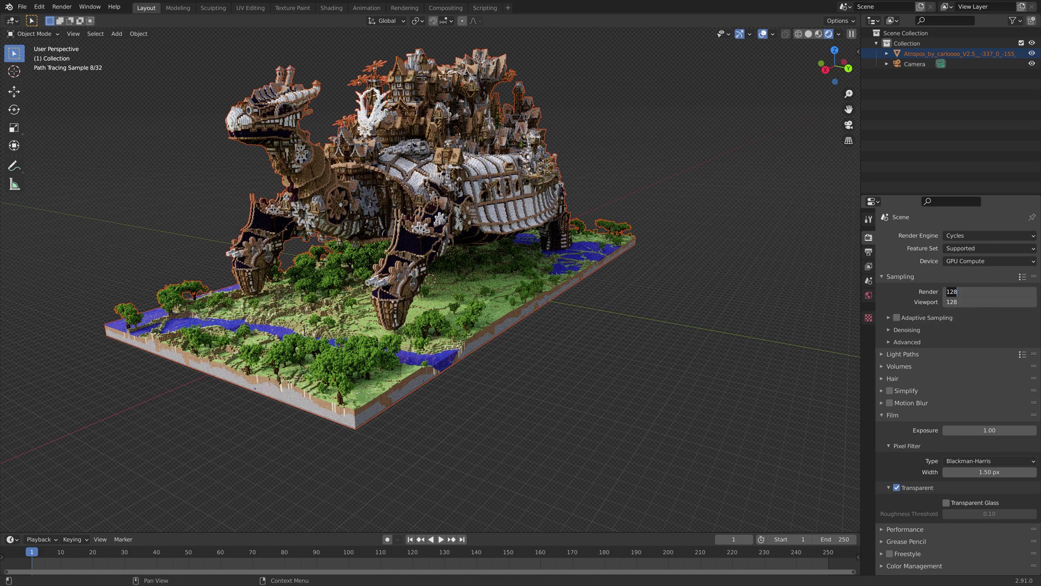
pyautogui.write('200')
pyautogui.press('Return')
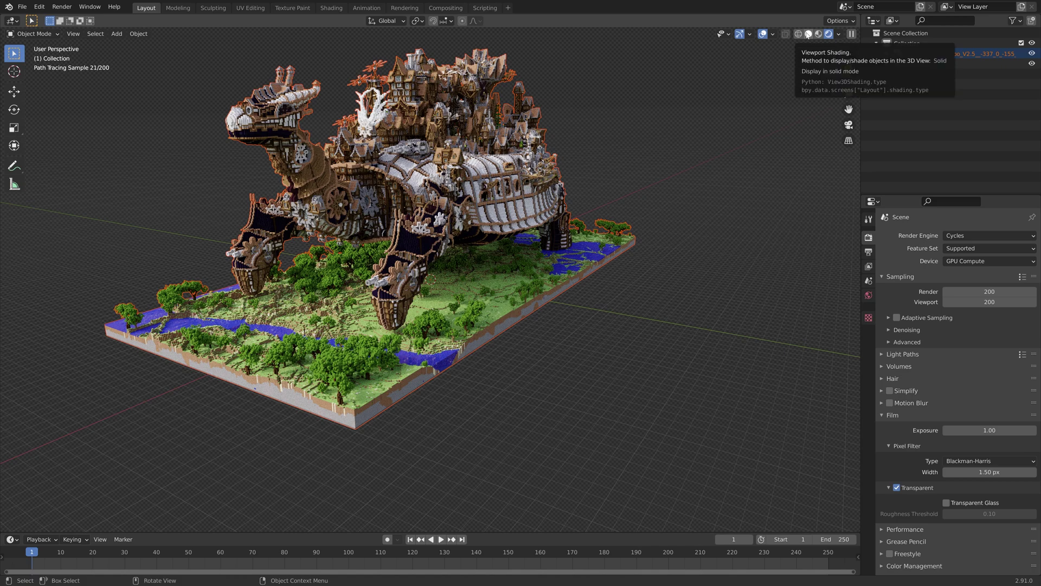
pyautogui.click(763, 34)
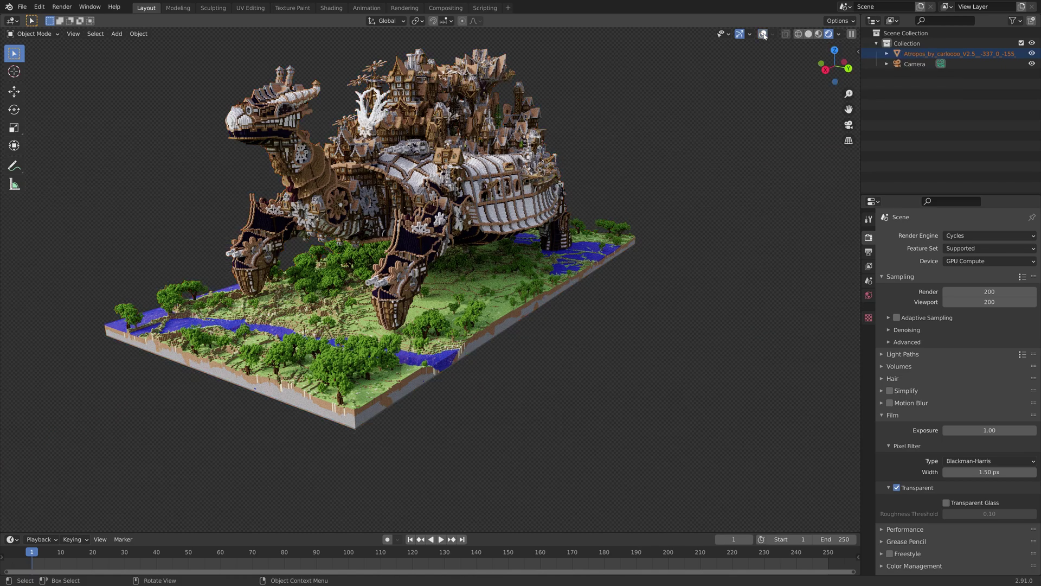